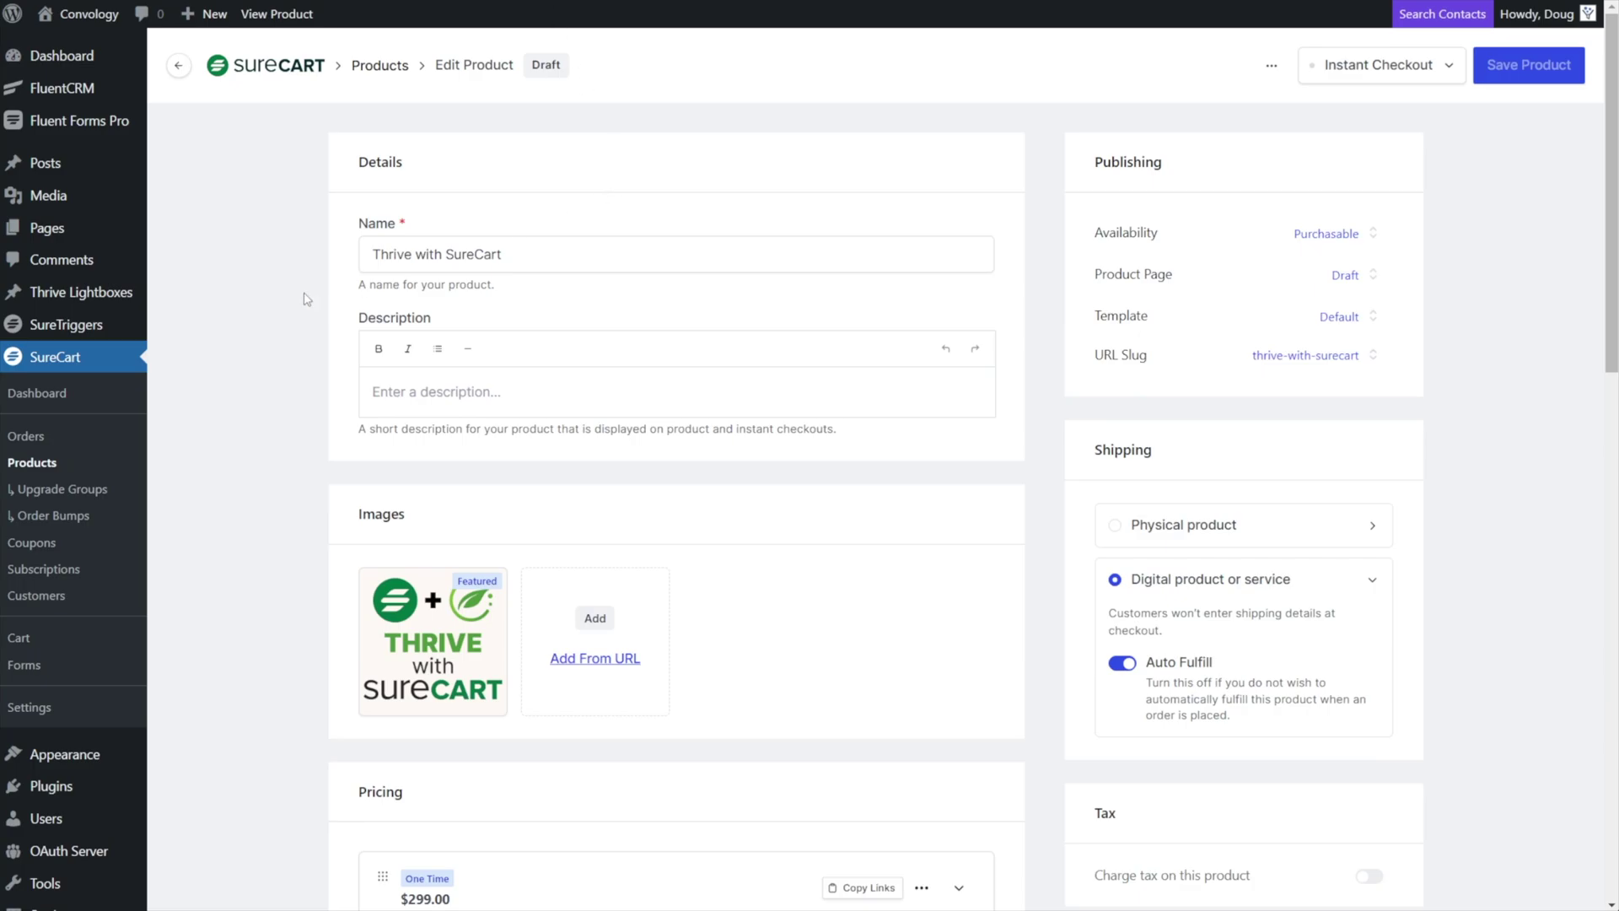
Step: Scroll the Thrive with SureCart product page down to its four secure downloads
scroll(397, 322, down, 13)
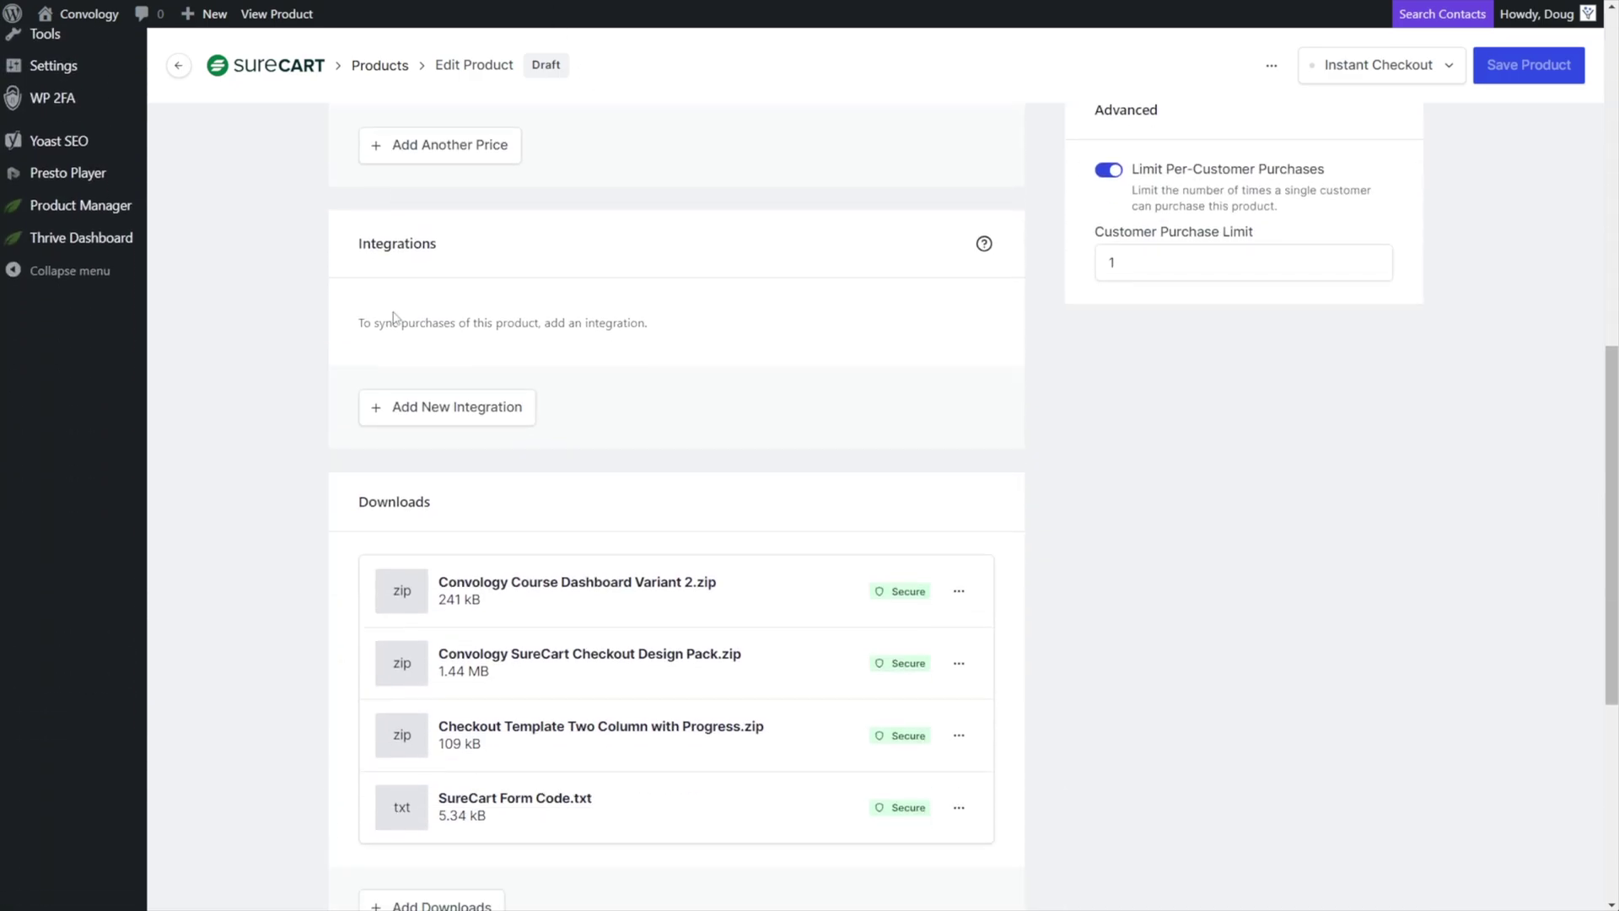
scroll(396, 322, down, 1)
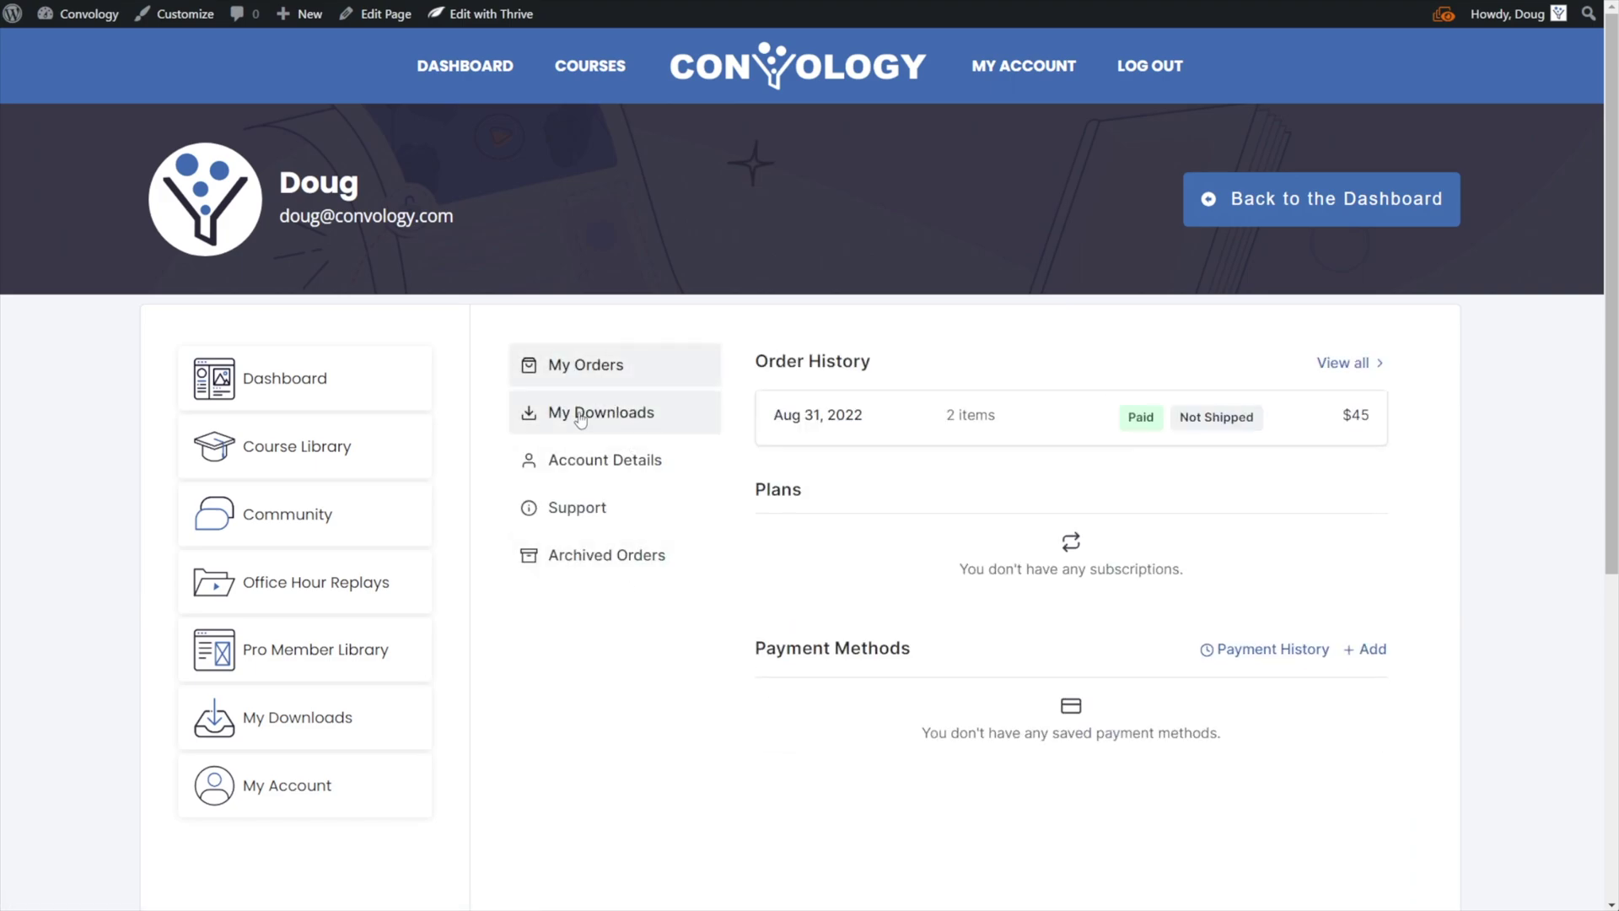
Step: Show My Downloads, listing the Member Dashboard and SureCart Checkout Pages design packs
click(581, 415)
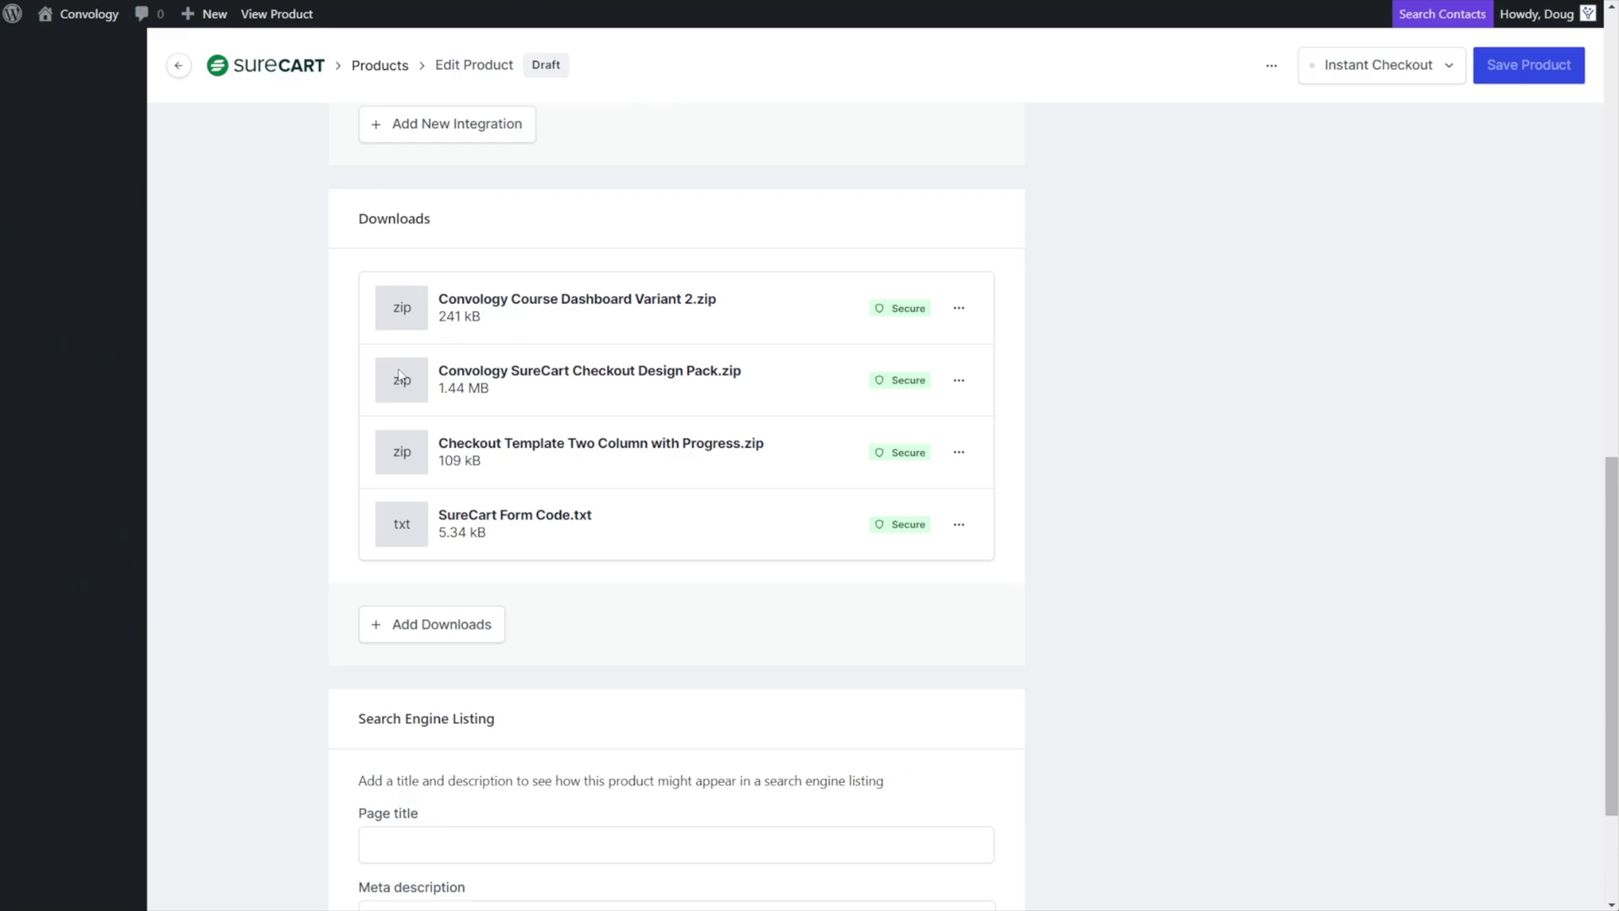
Step: Scroll up and down through the Thrive with SureCart Edit Product page
scroll(402, 396, up, 13)
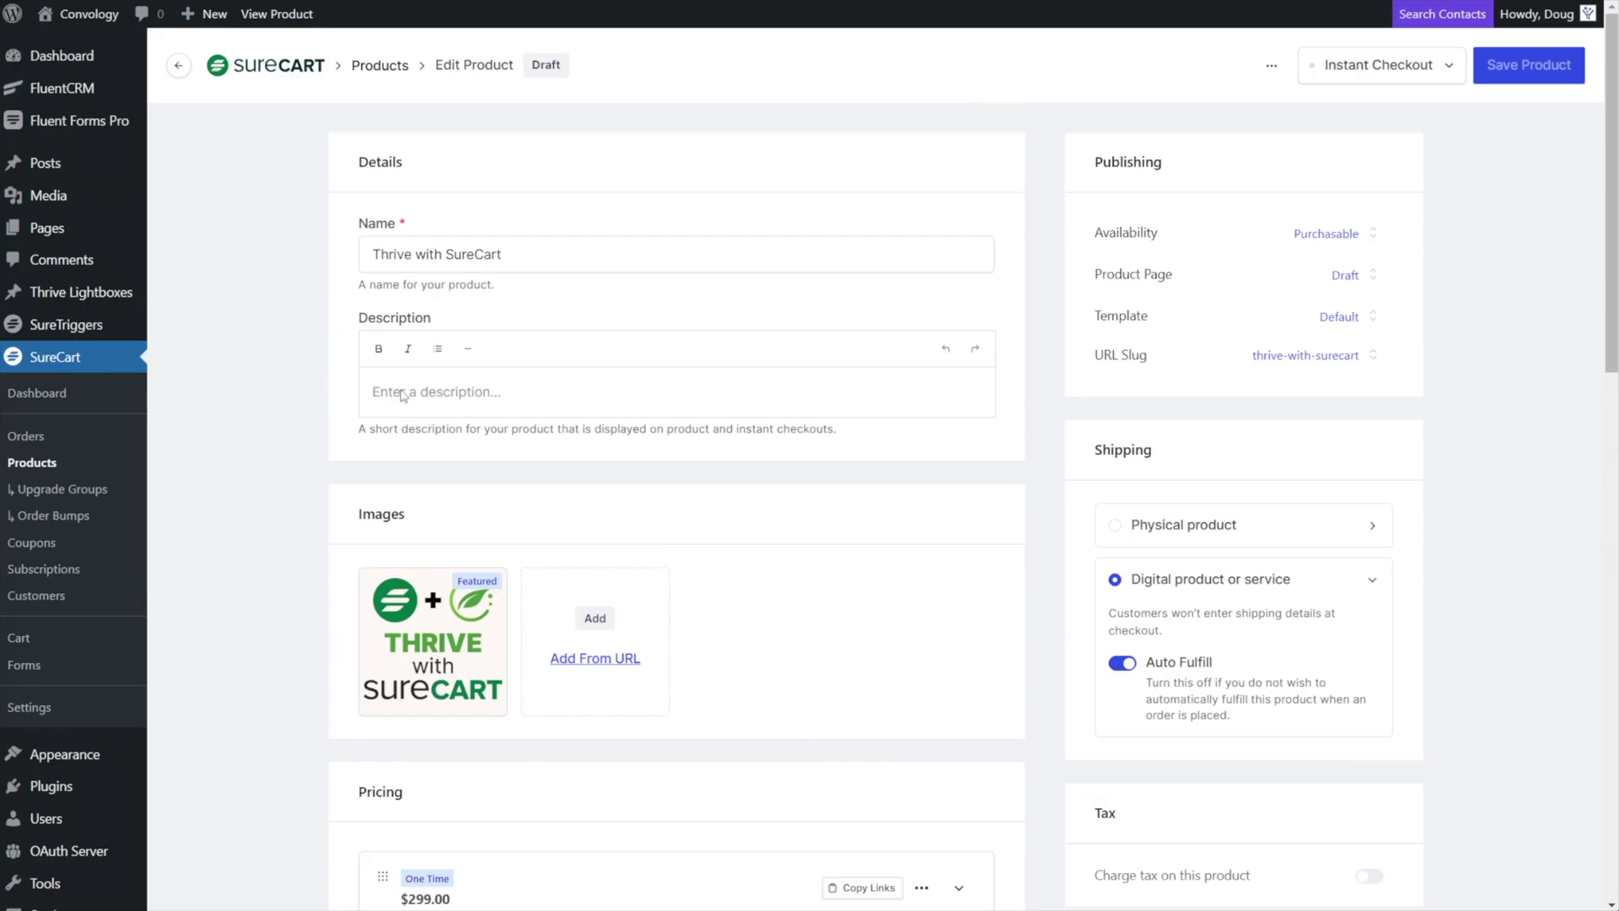
scroll(402, 414, down, 14)
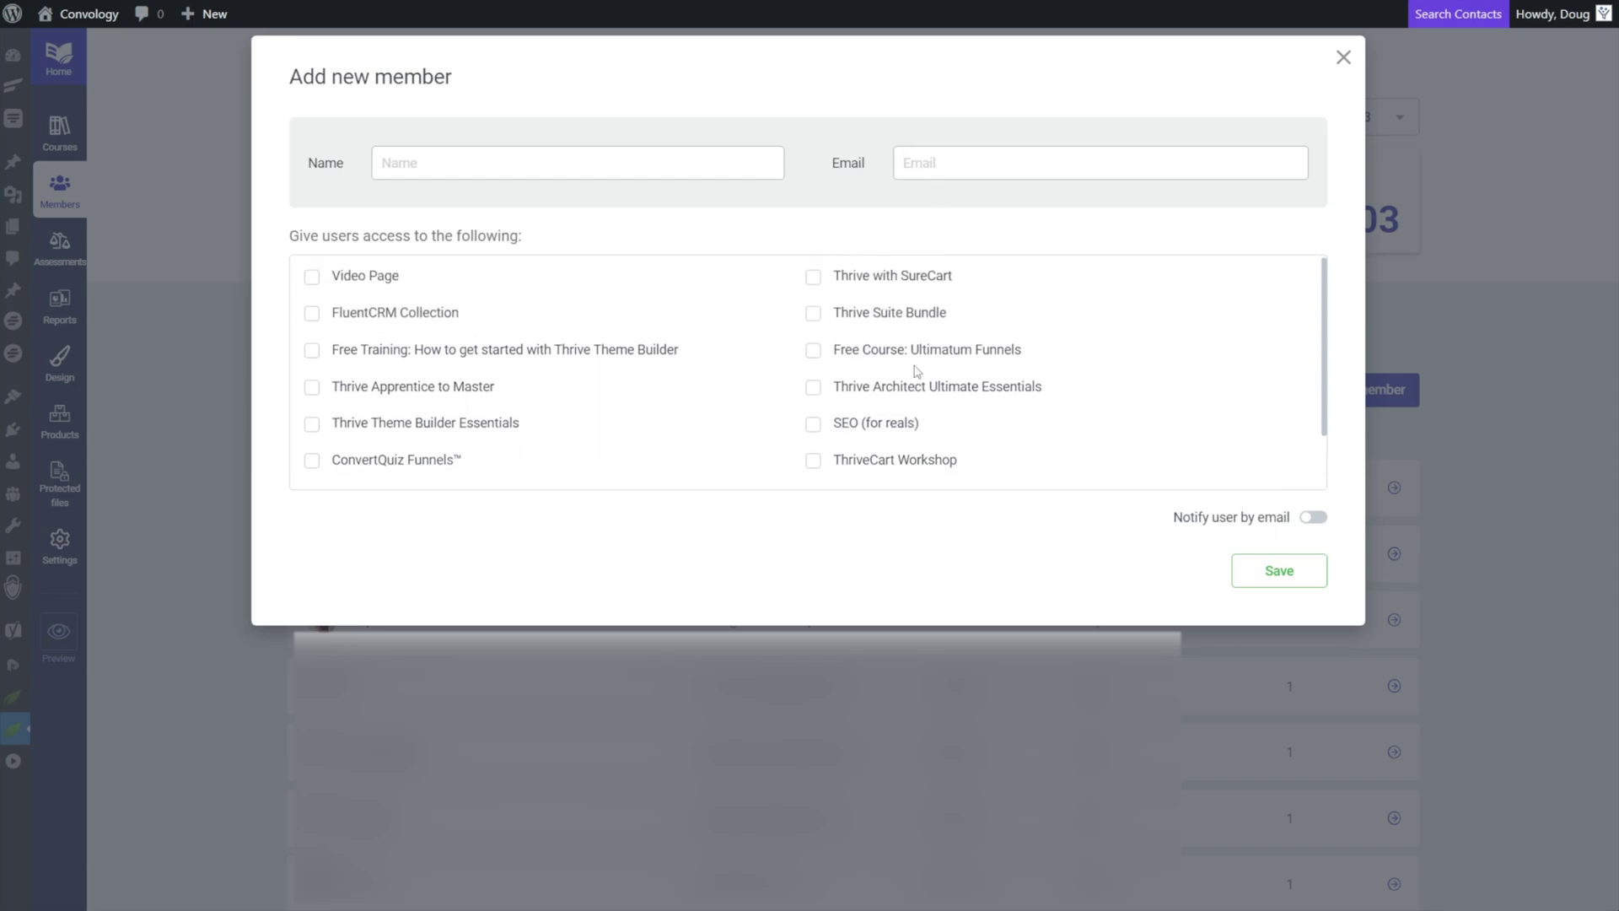
Step: Grant the new member Thrive with SureCart access and turn on Notify user by email
click(814, 281)
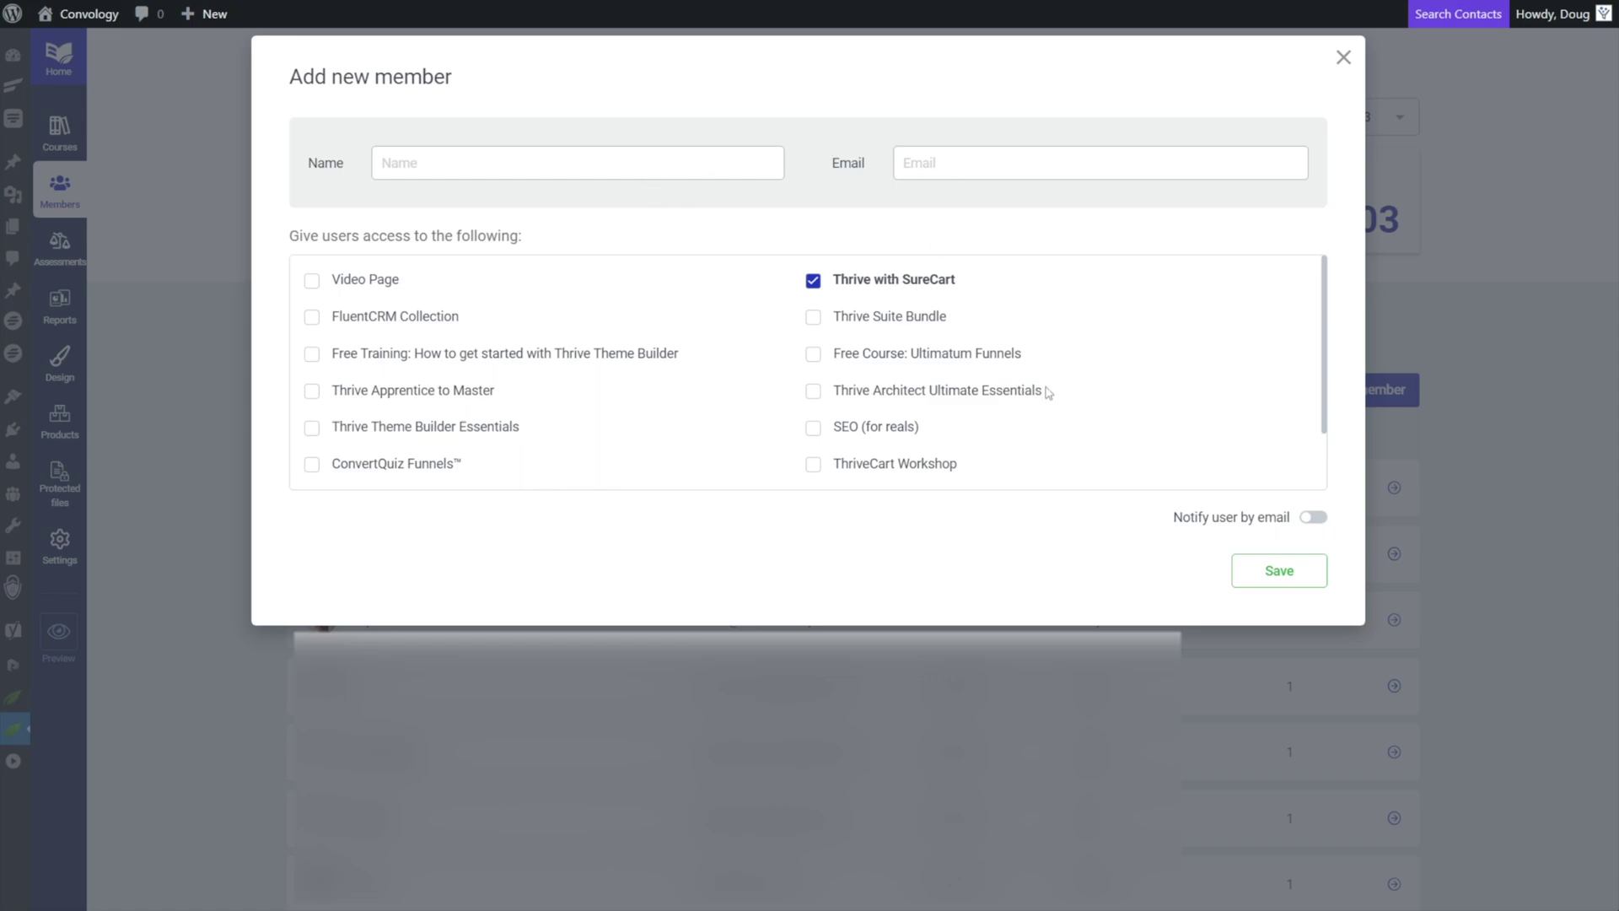
click(1310, 518)
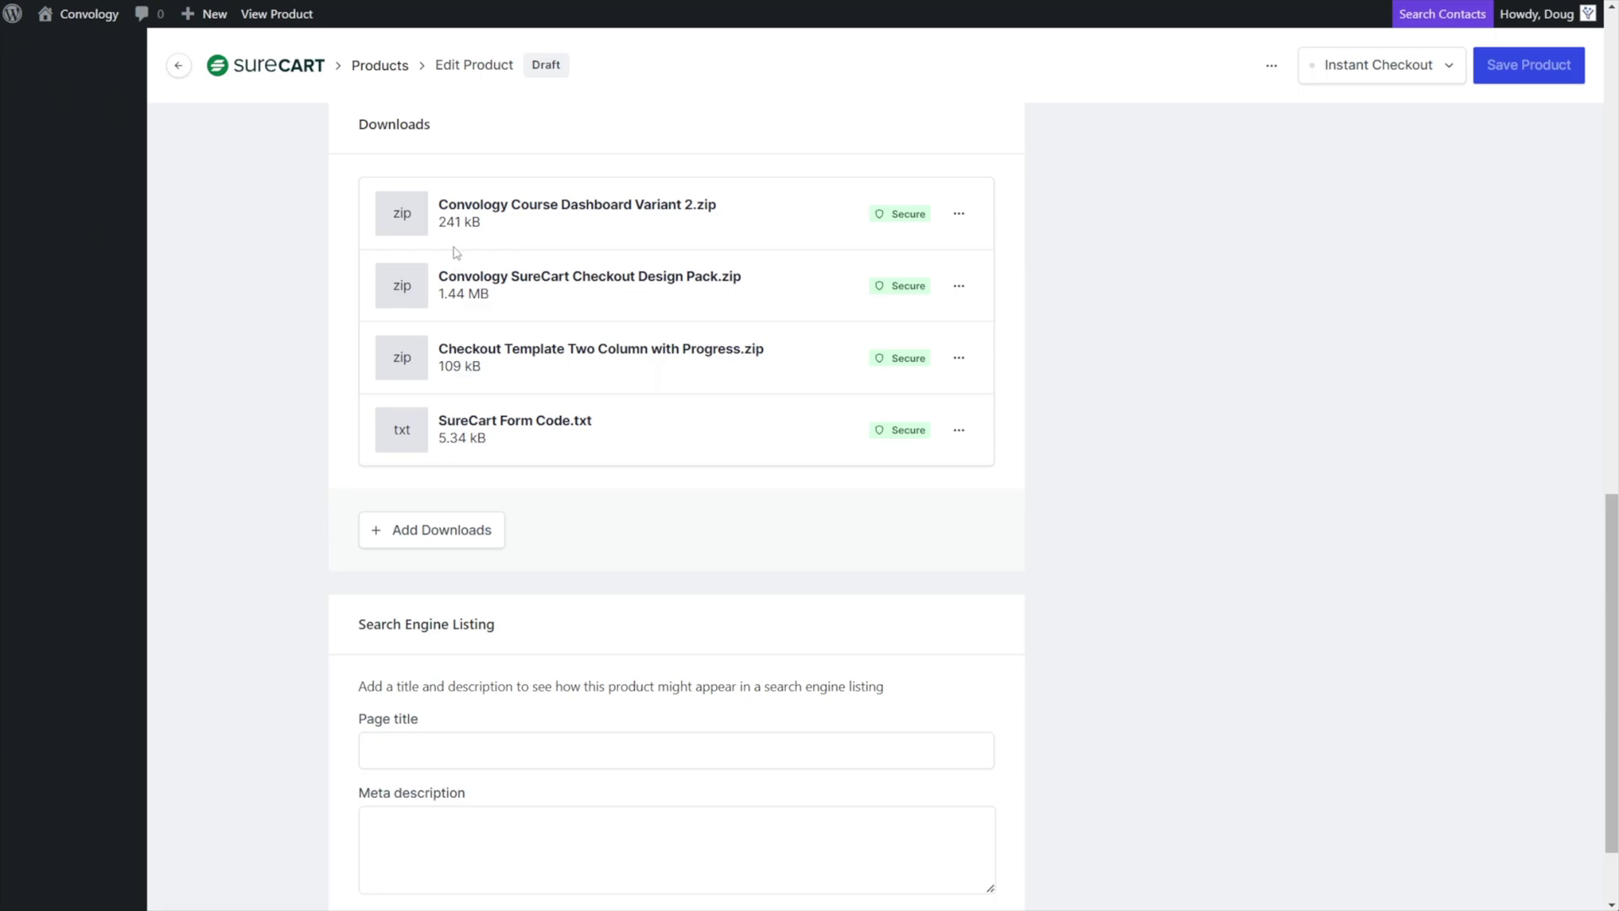
Step: Scroll up and down the SureCart page to review it
scroll(456, 253, up, 8)
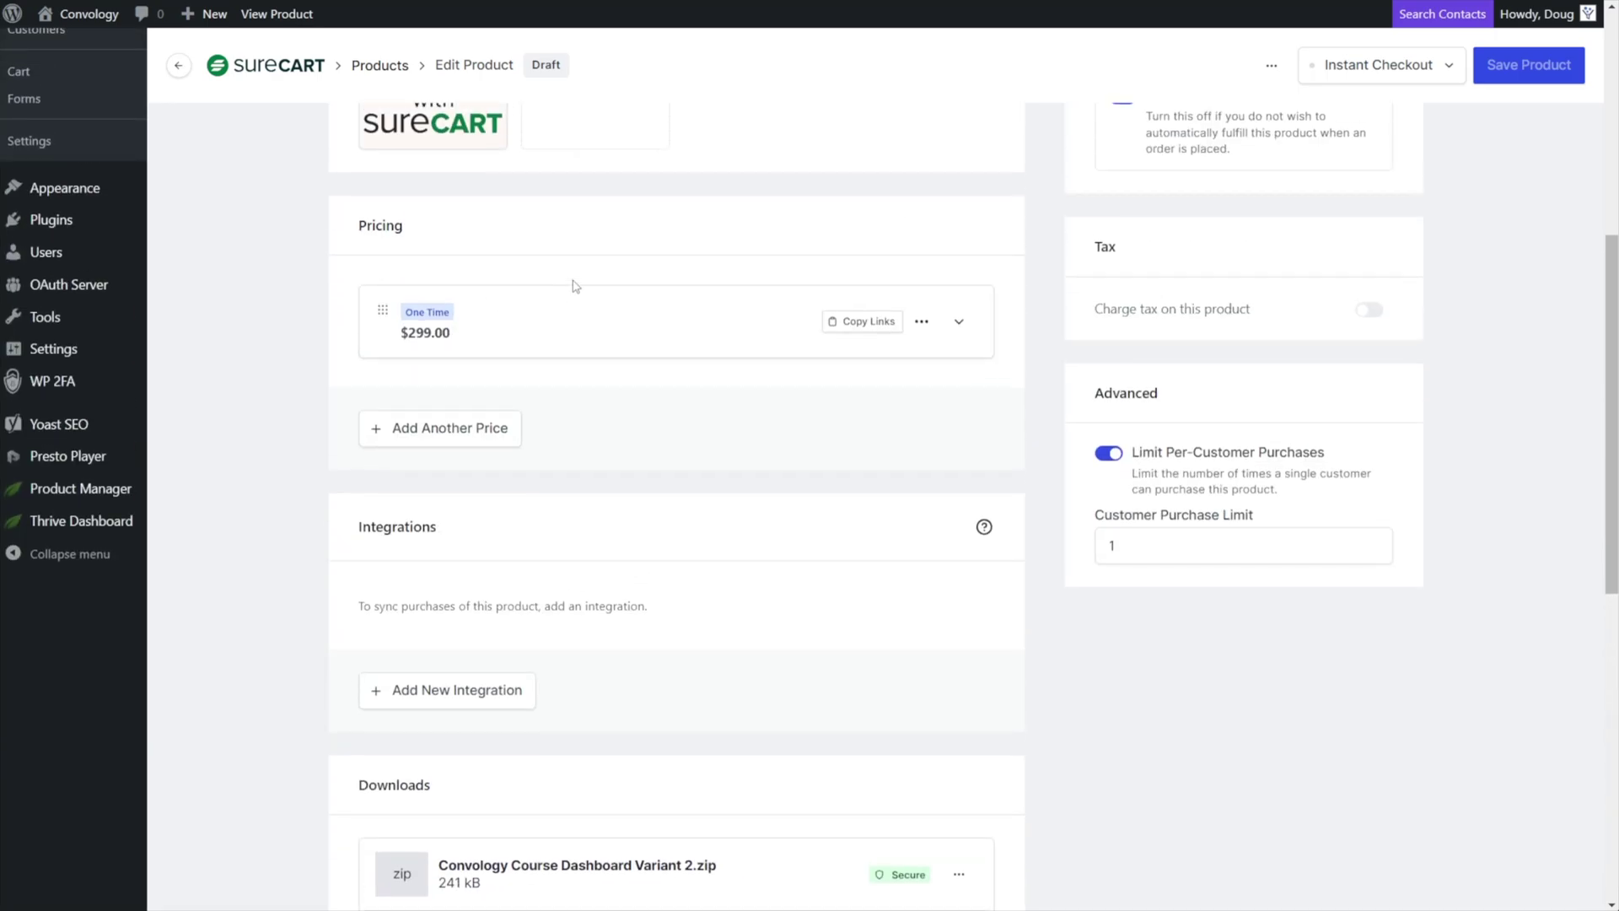
scroll(523, 283, down, 5)
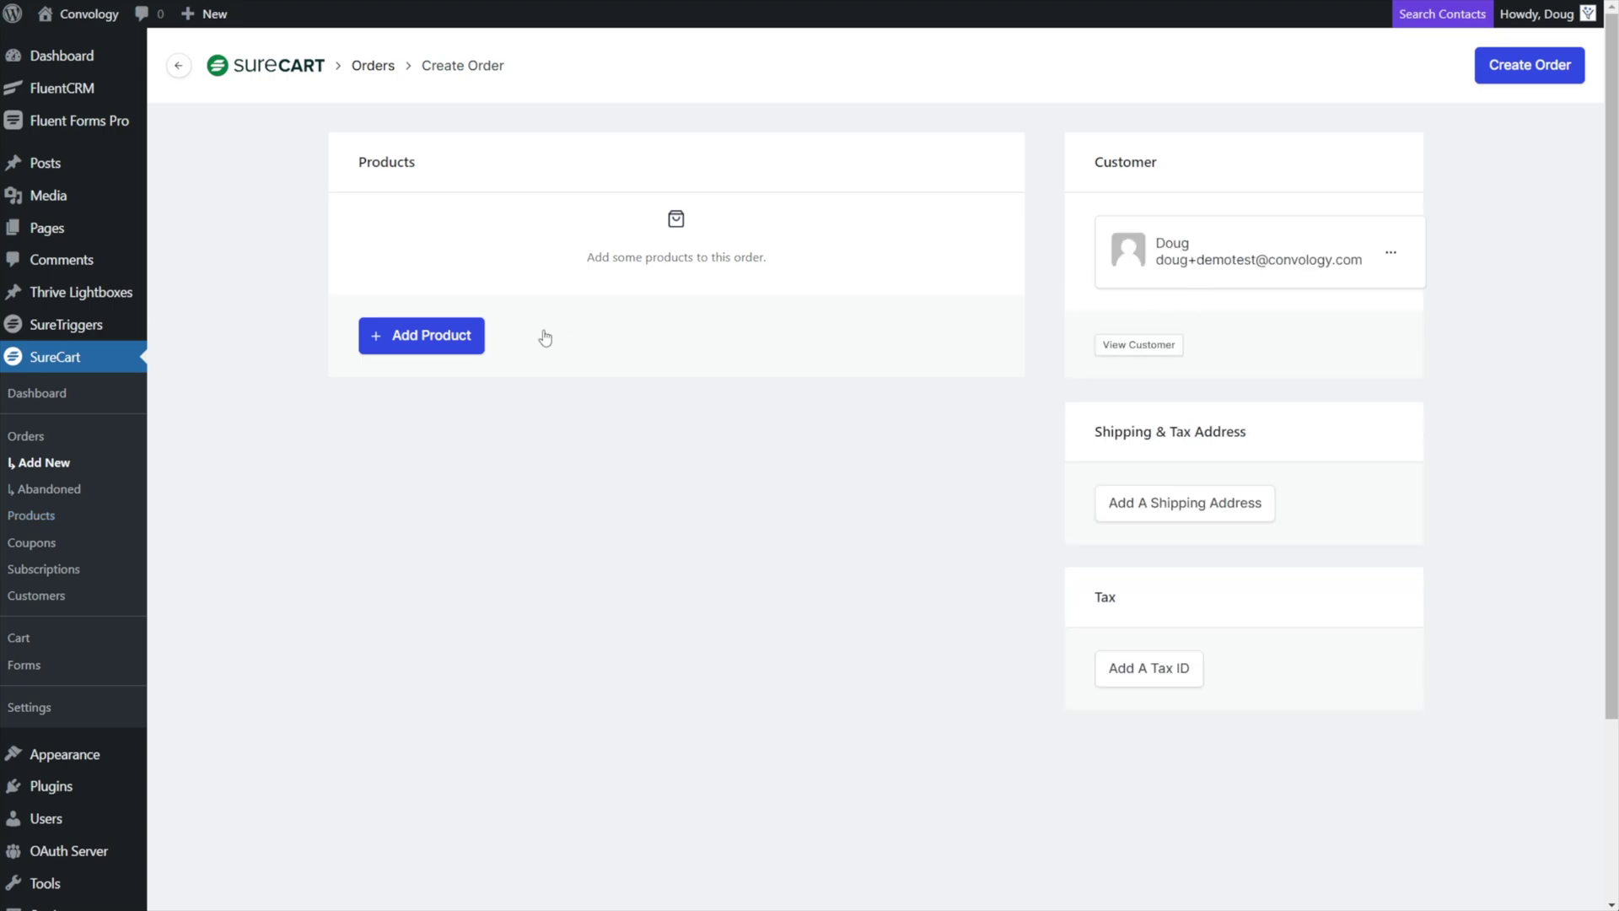
Step: Search 'thrive with sure' and add the $299.00 Thrive with SureCart price to the order
click(460, 341)
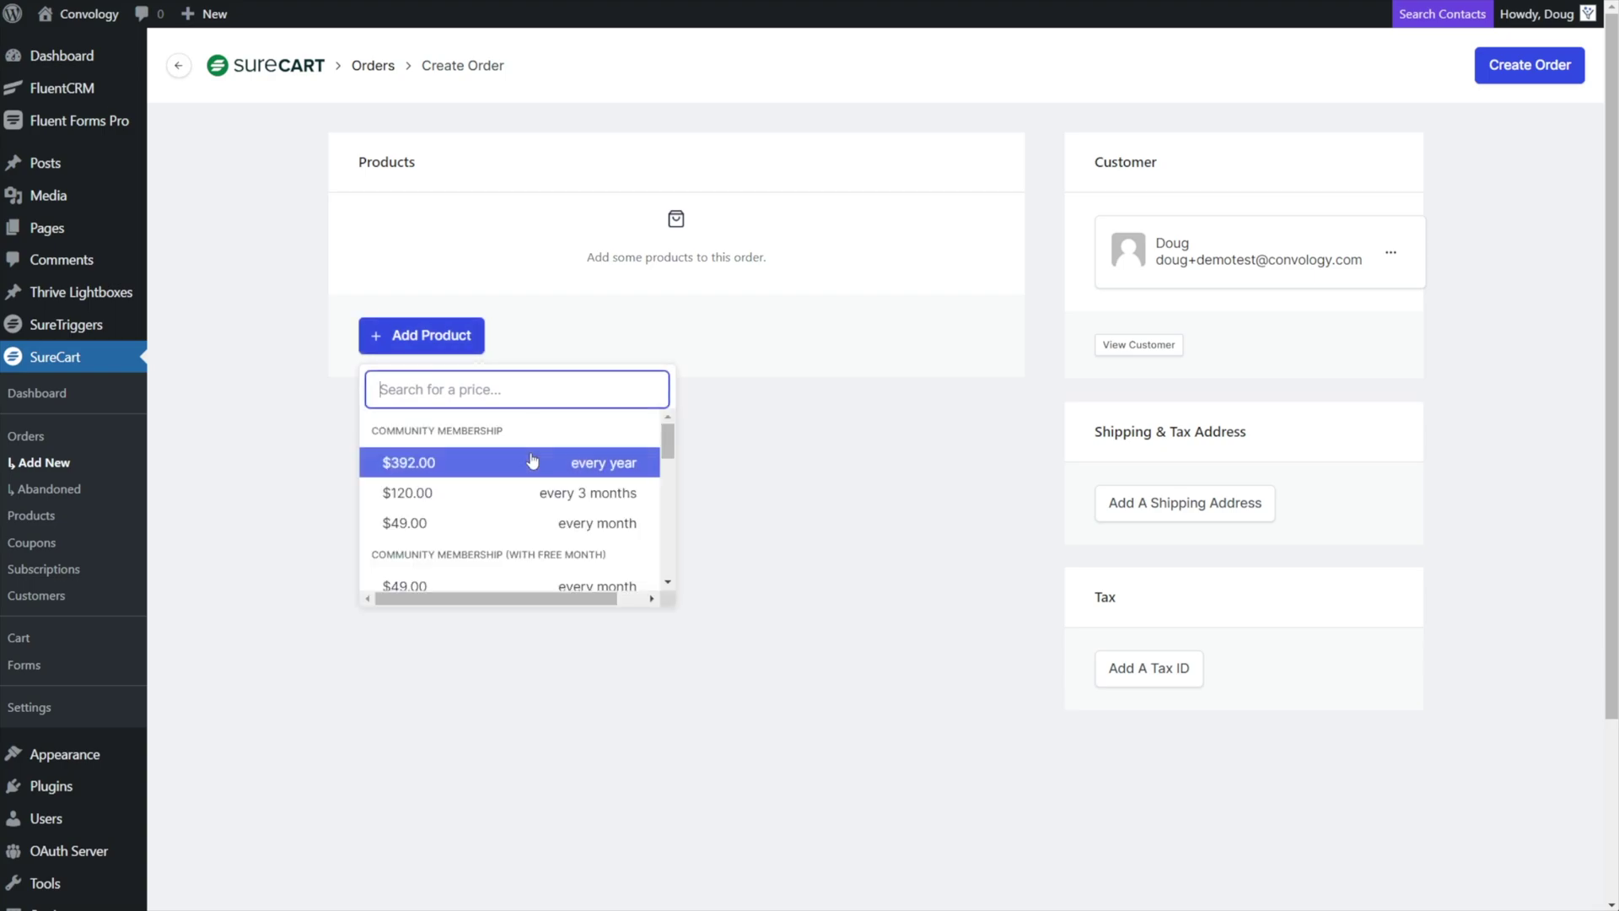
text(thriv)
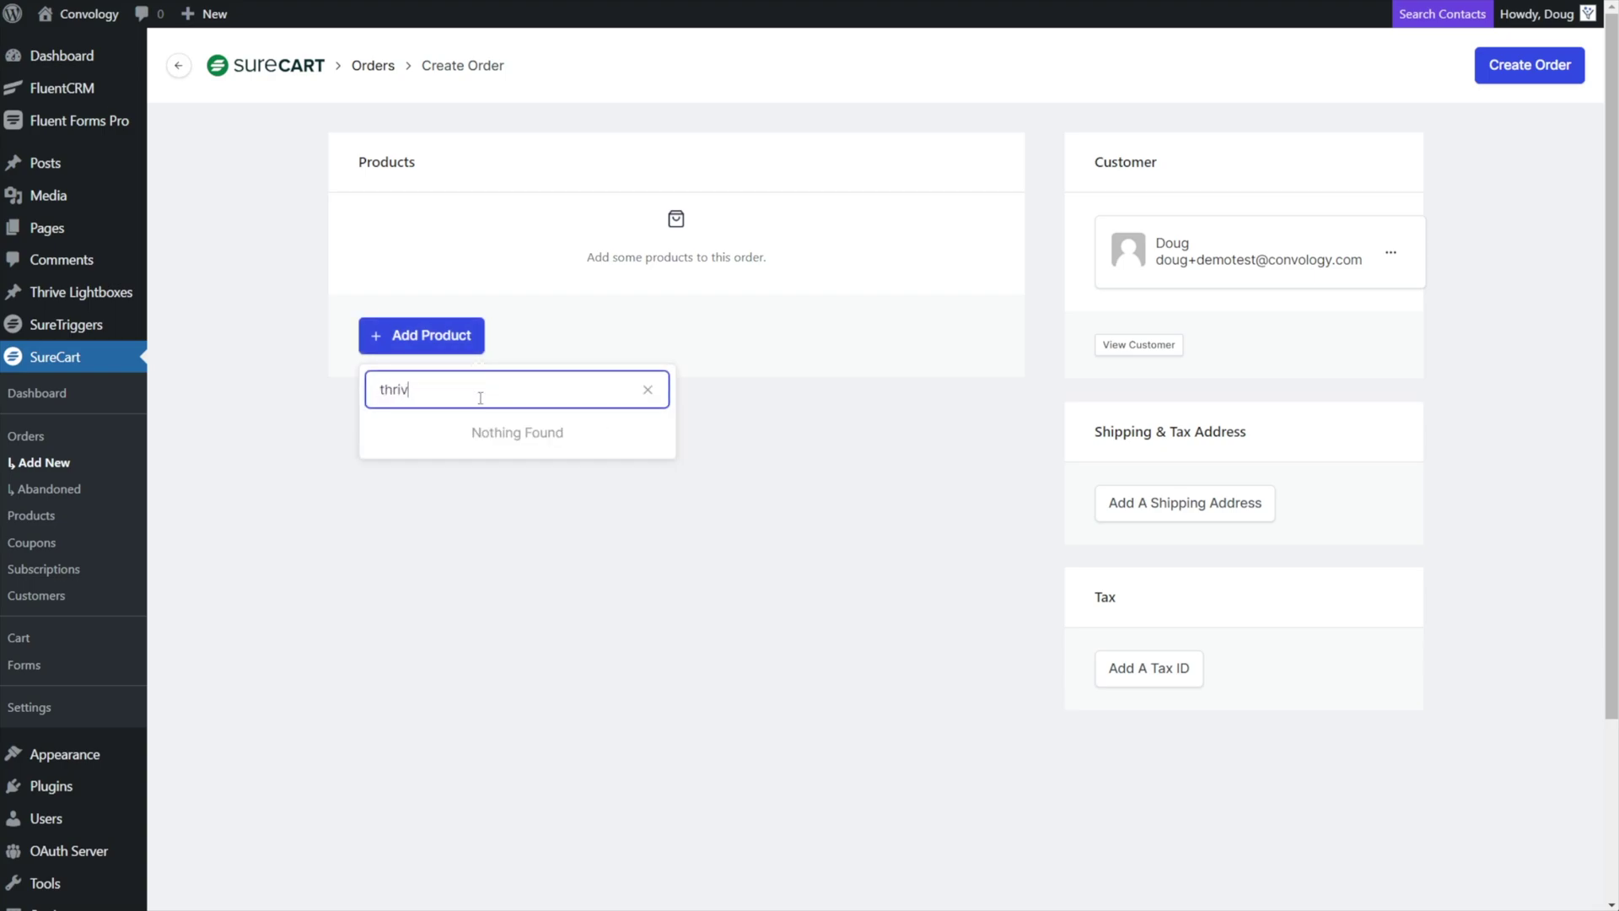
text(e with sure)
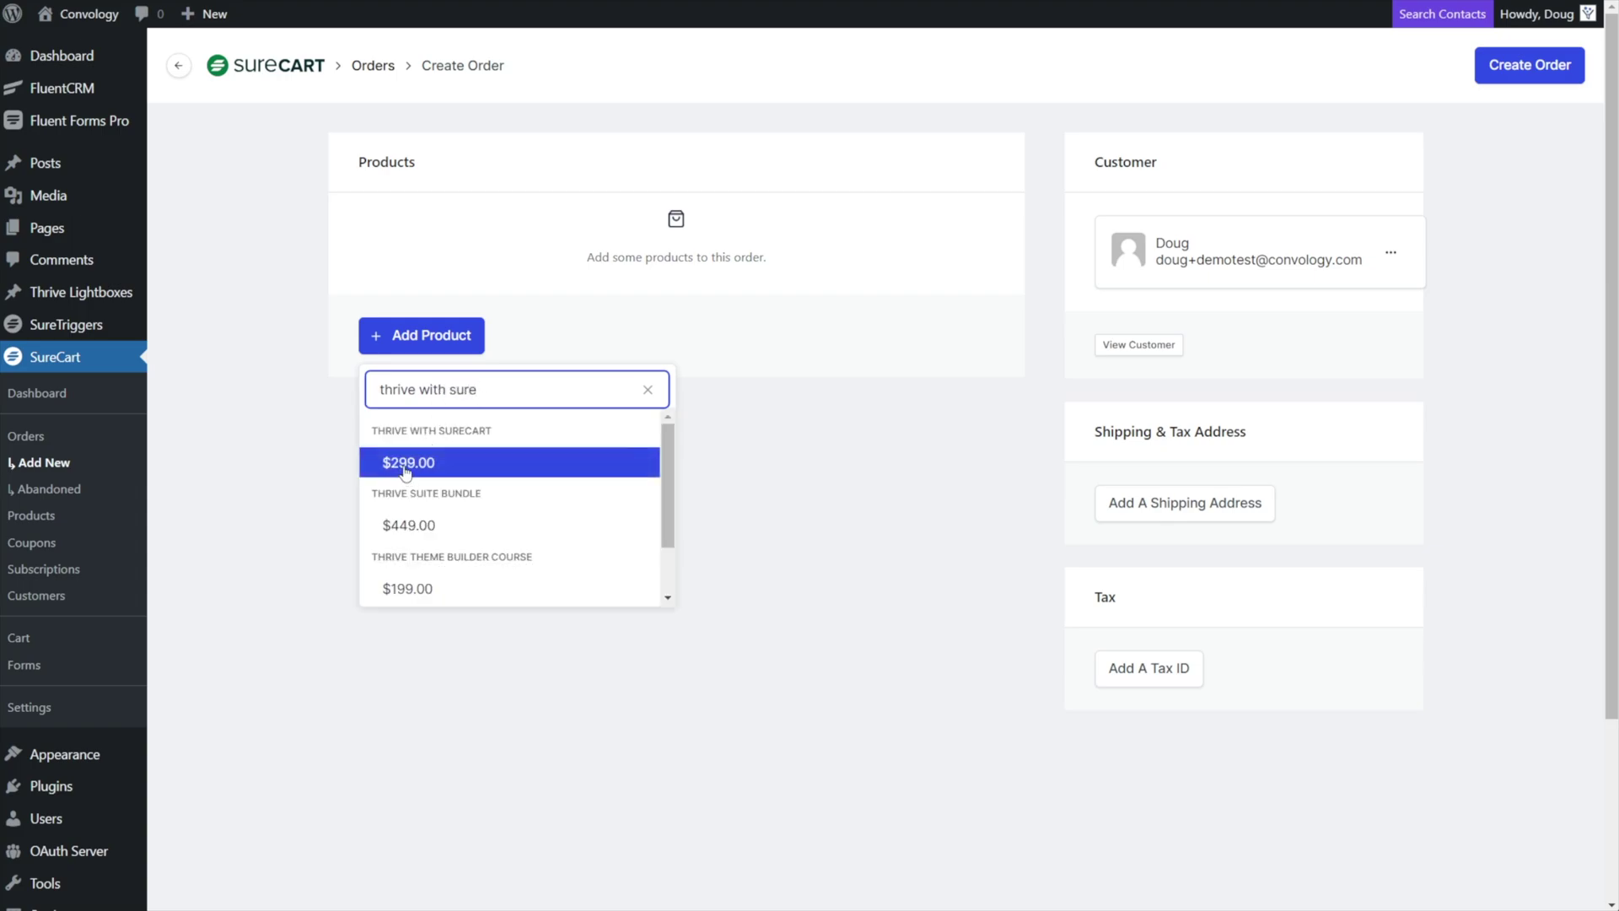
click(408, 468)
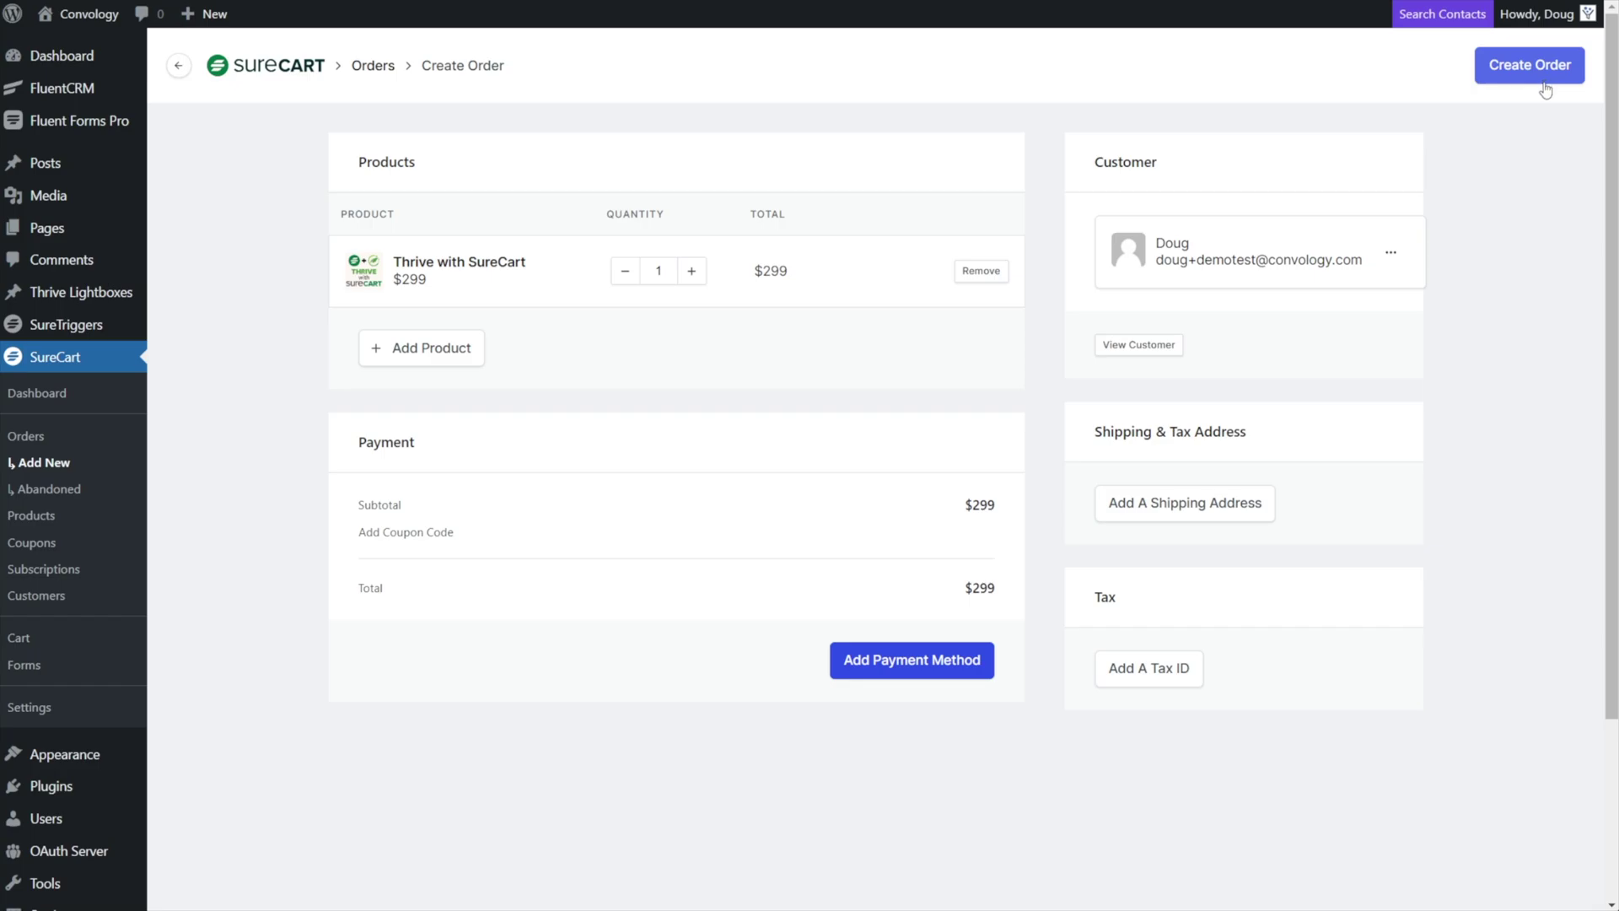
click(948, 672)
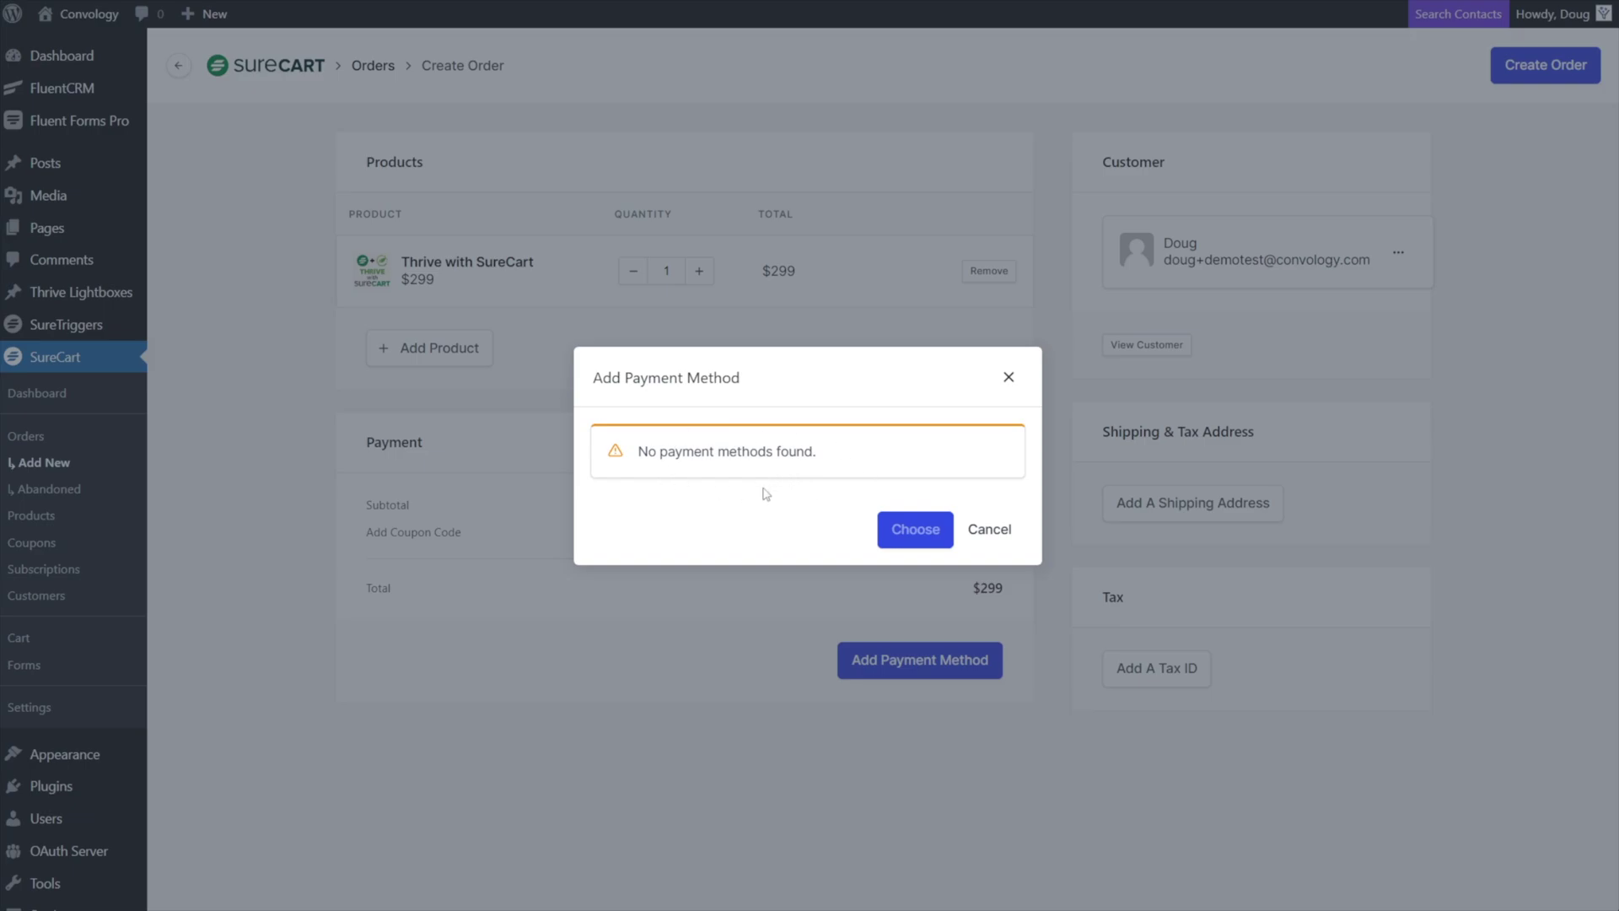
click(989, 529)
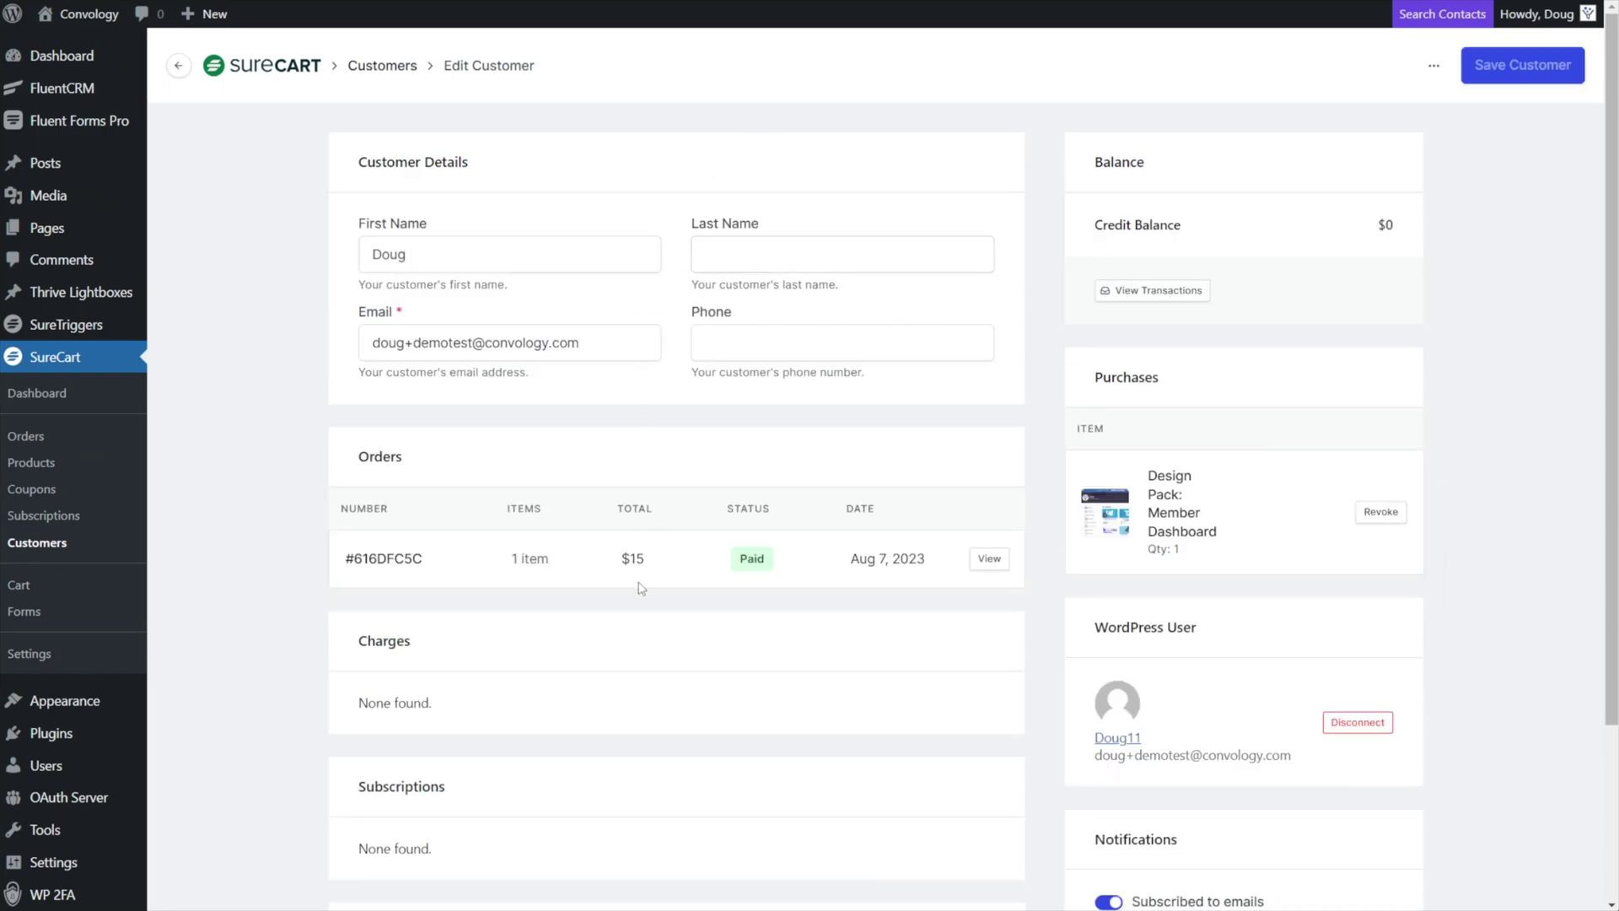
scroll(622, 492, down, 1)
scroll(622, 492, down, 1)
scroll(621, 473, up, 4)
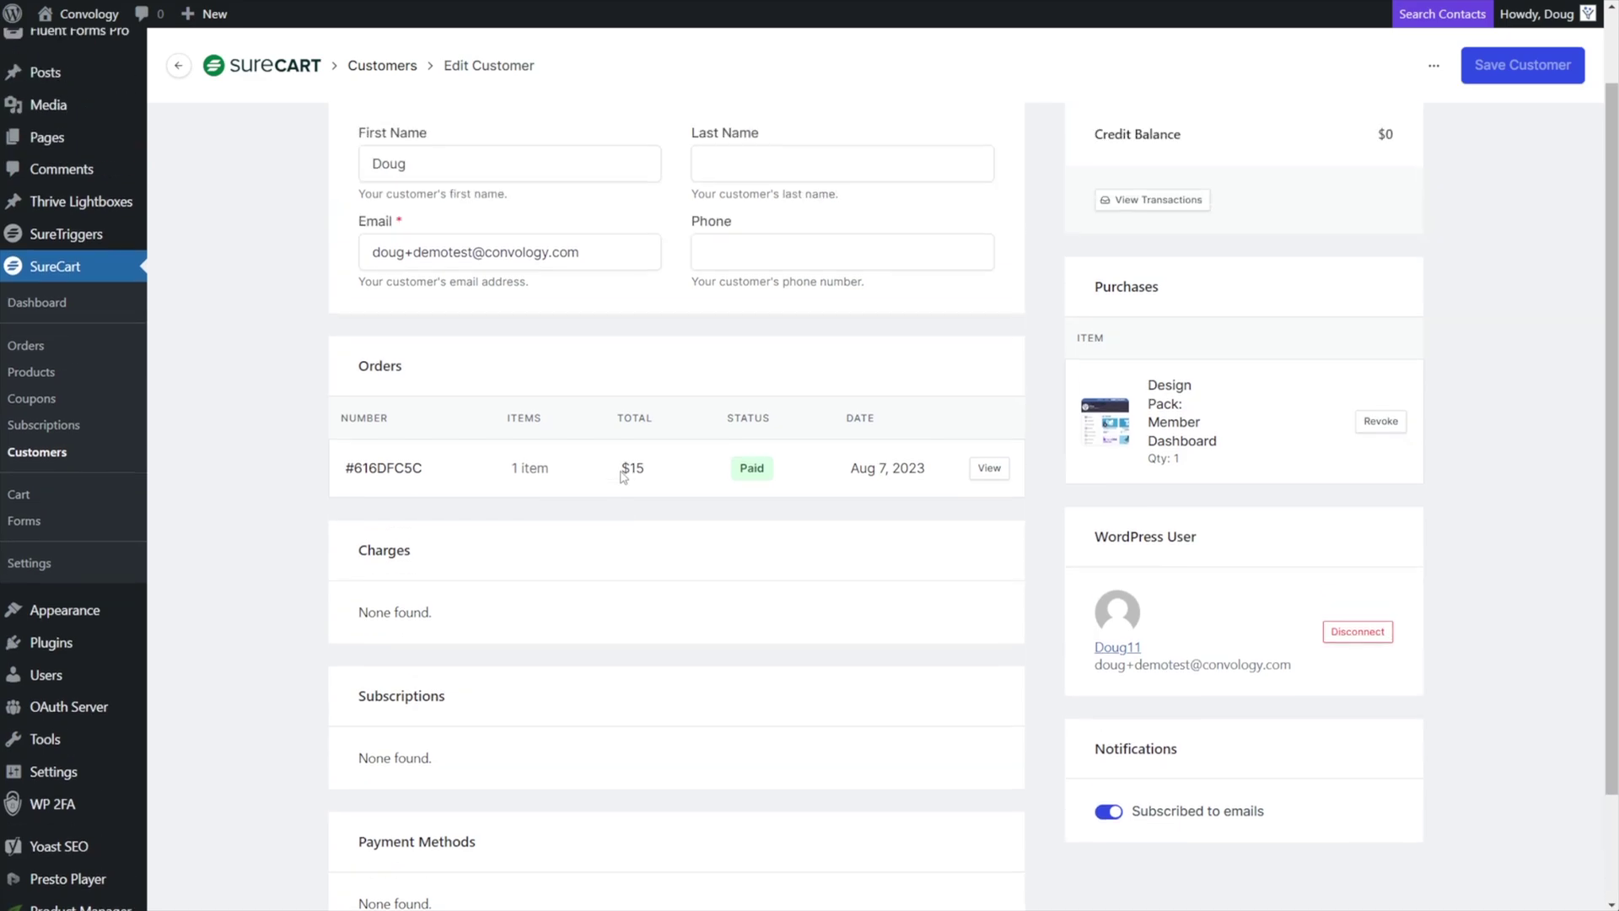
scroll(741, 495, down, 4)
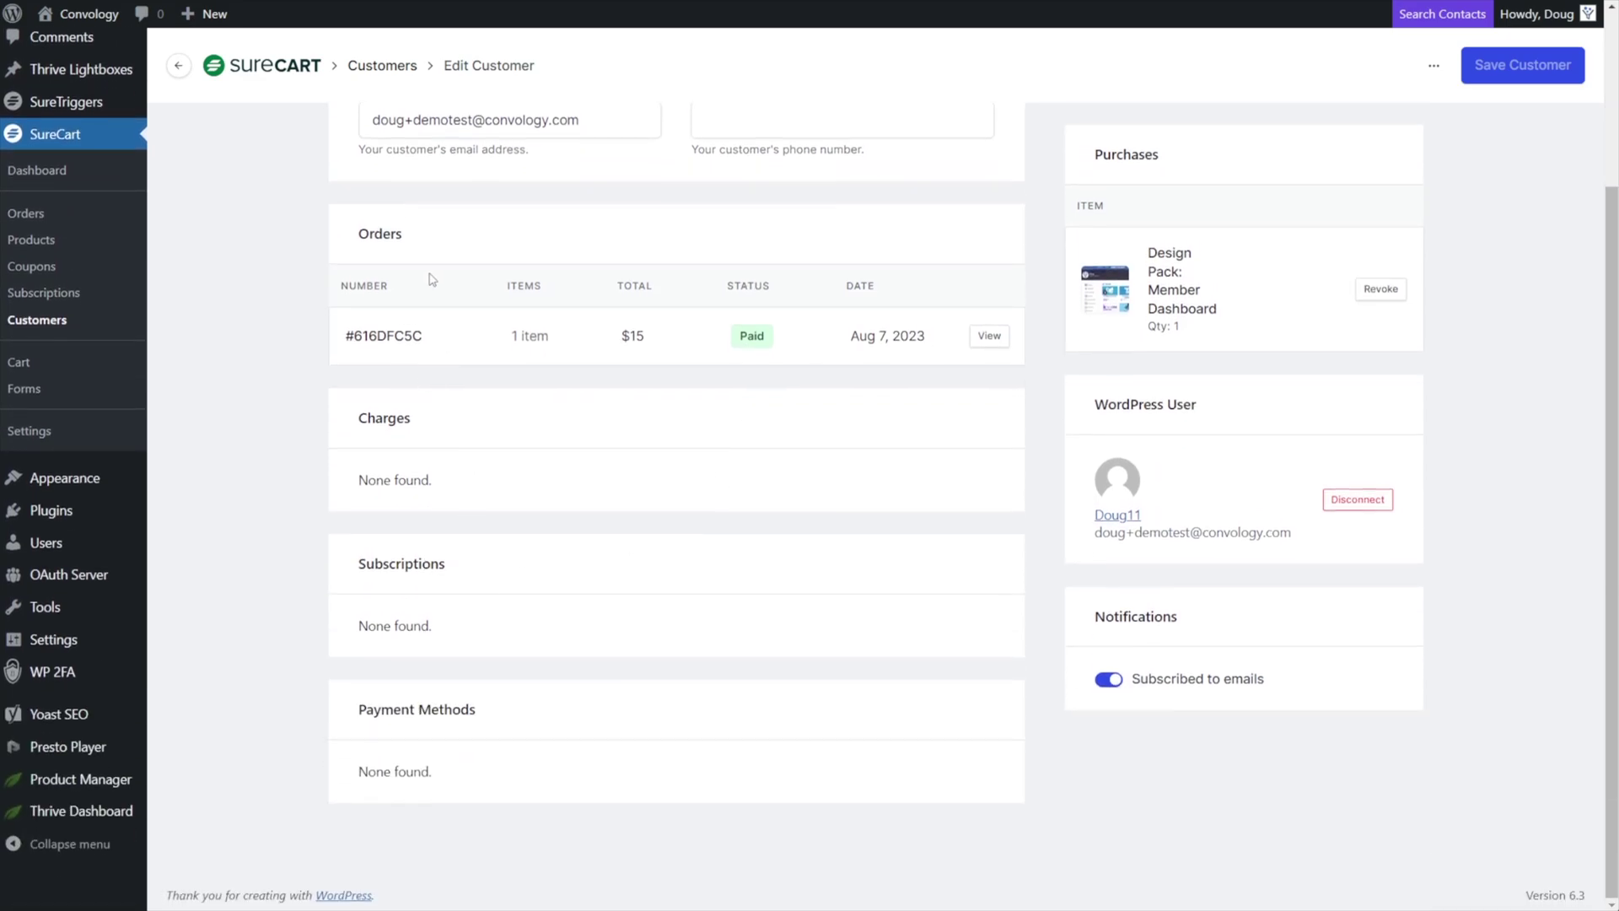
scroll(524, 744, up, 1)
scroll(806, 719, up, 2)
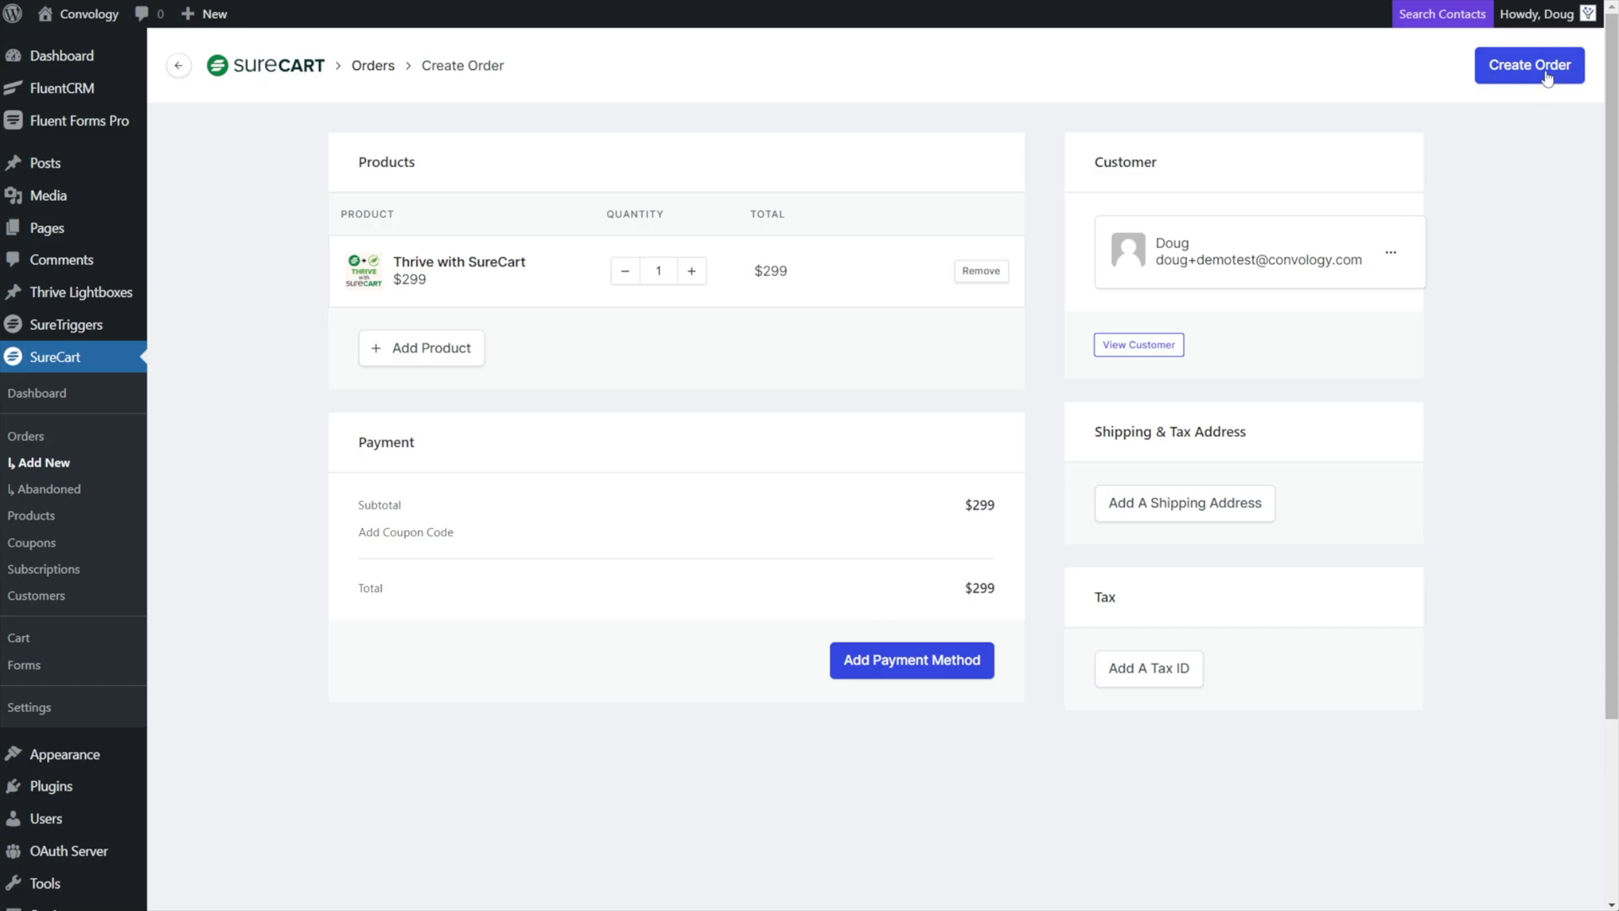
Step: Create the order and confirm the manual-payment warning, producing order #9422DC98
click(1518, 67)
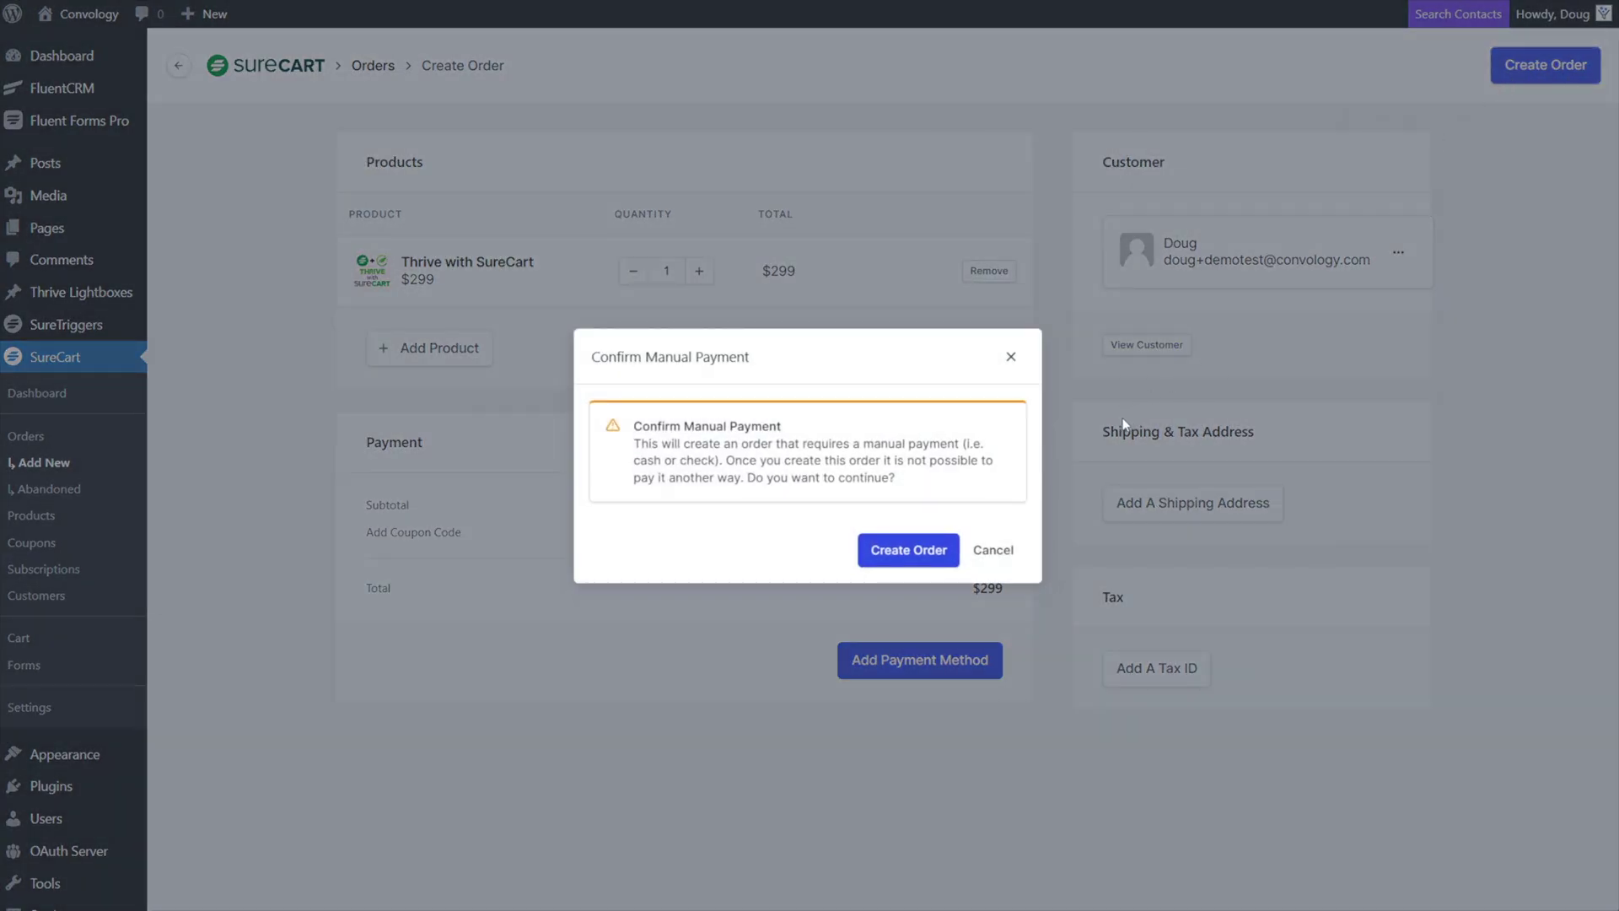
drag(632, 426, 776, 430)
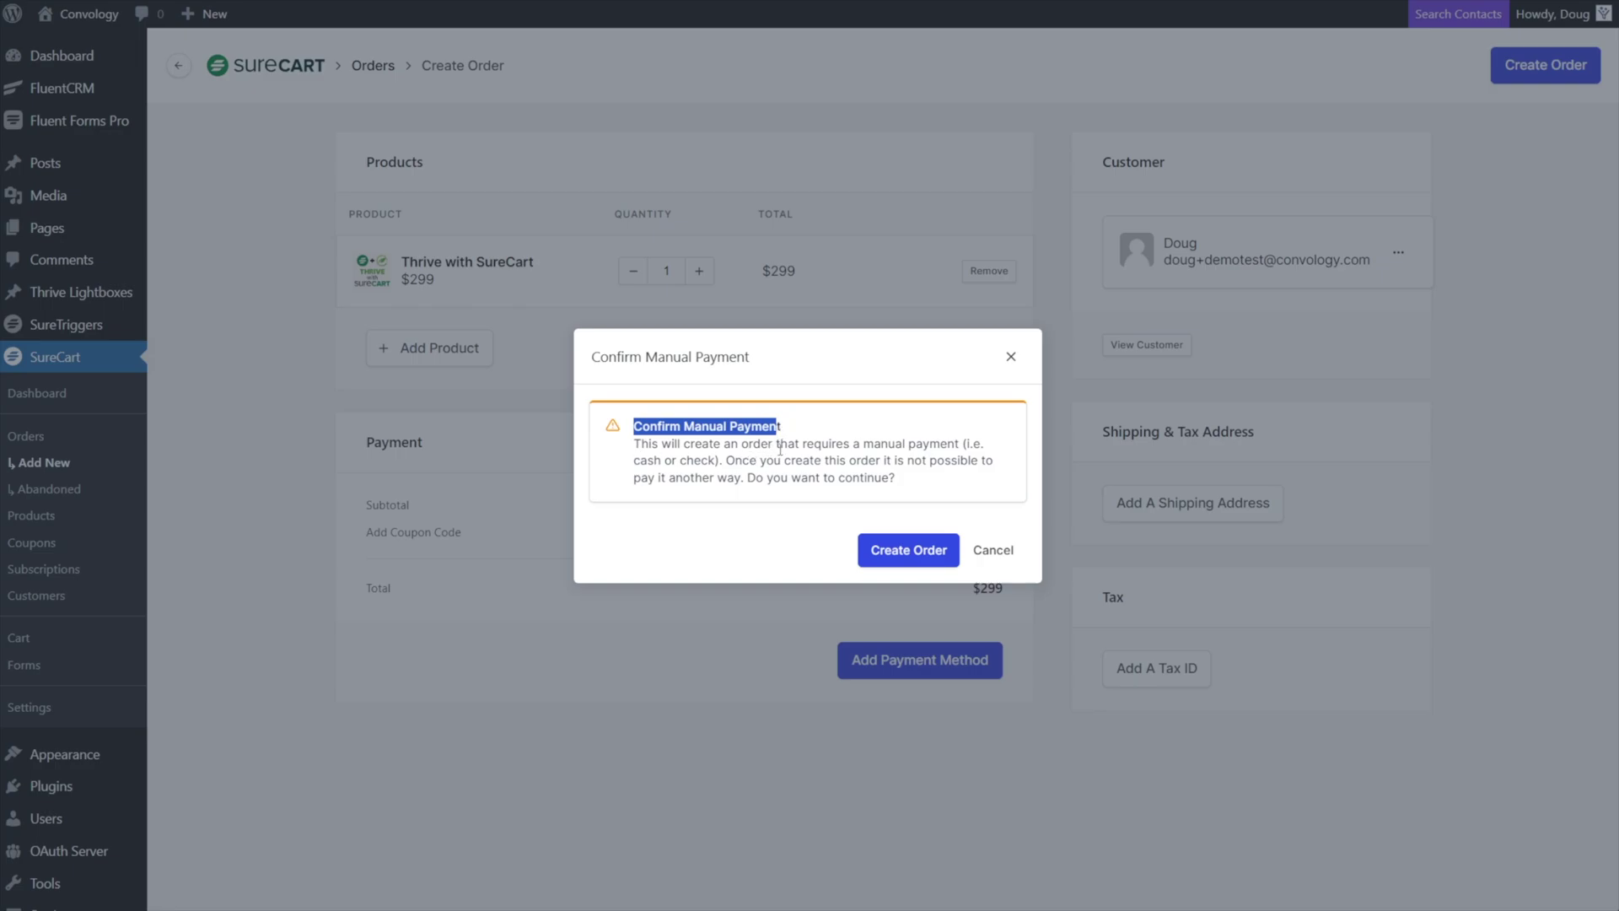
click(689, 472)
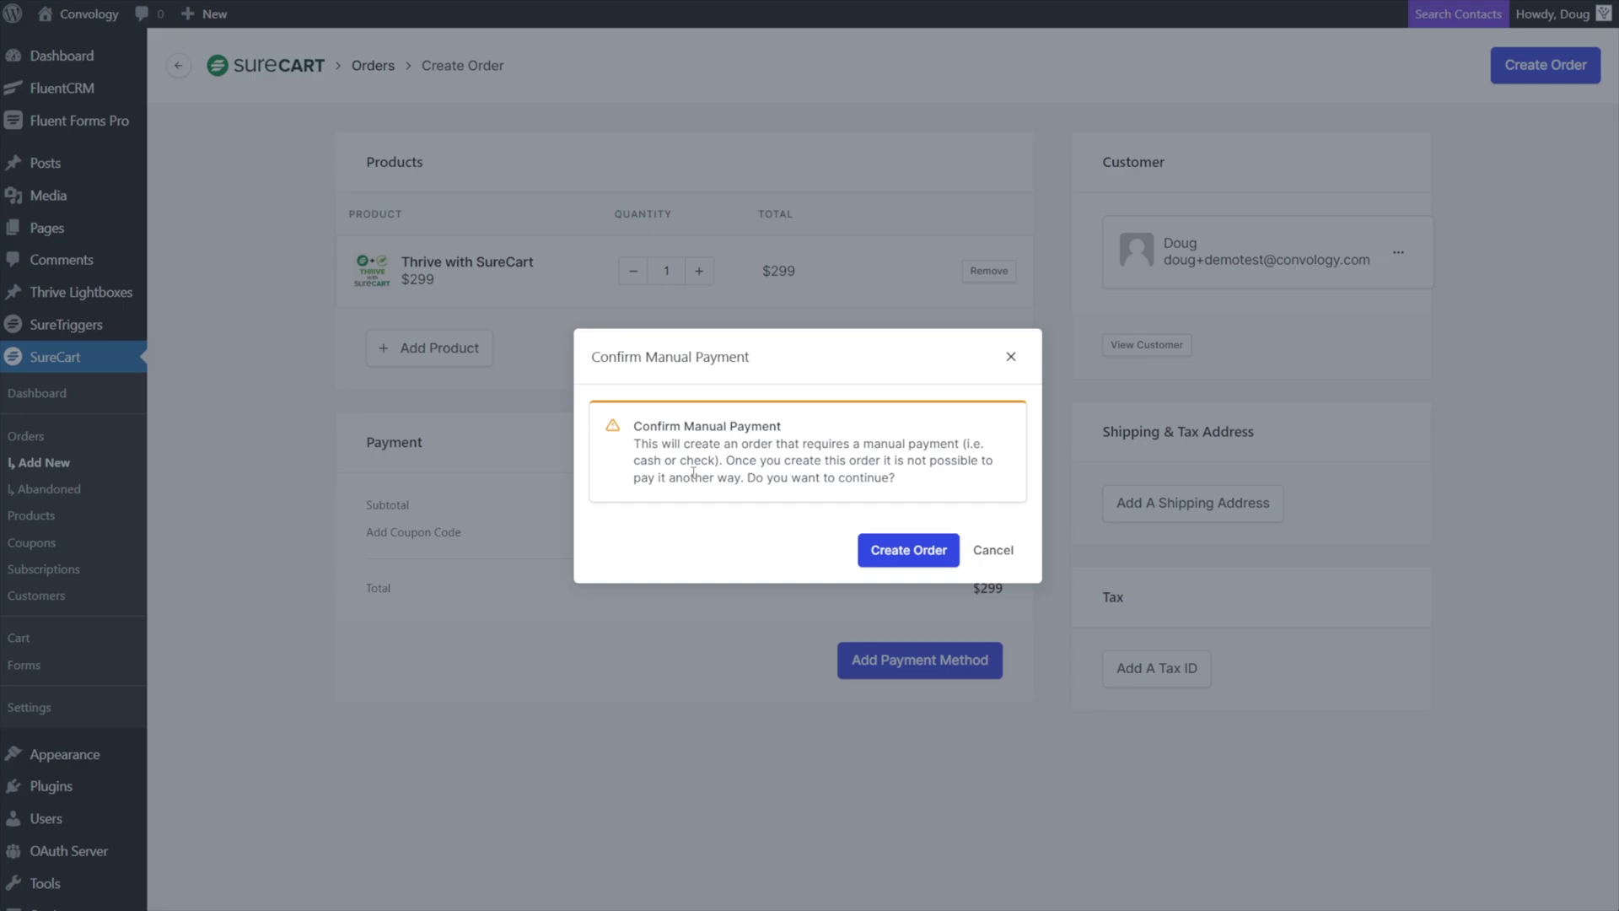
click(906, 556)
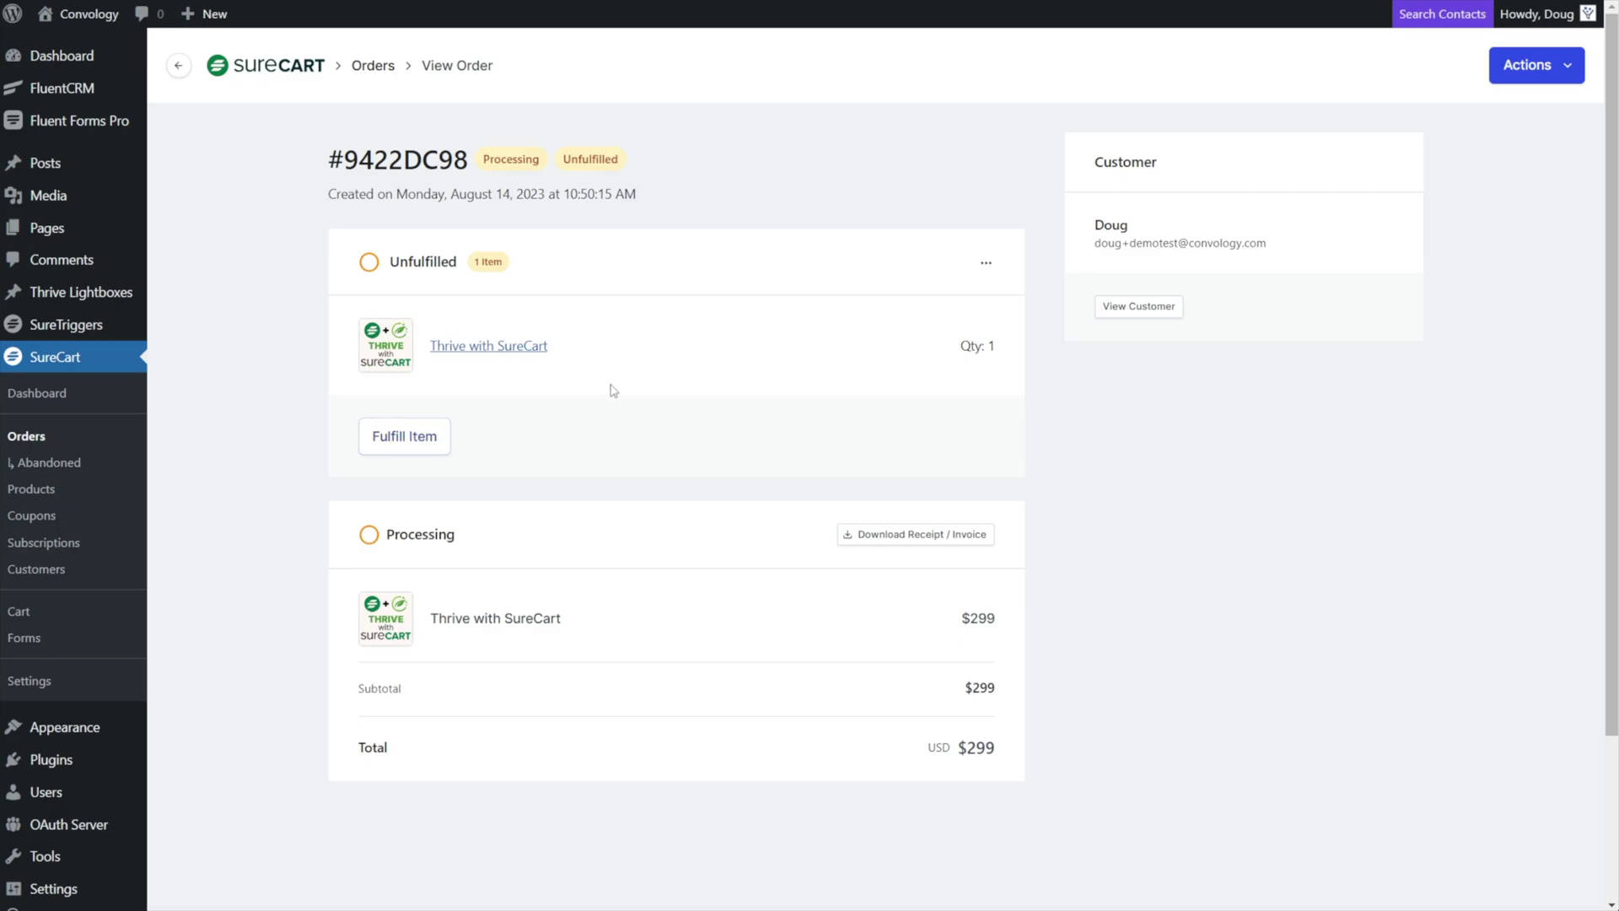
Step: Fulfill the Thrive with SureCart item and mark order #9422DC98 as paid
click(413, 440)
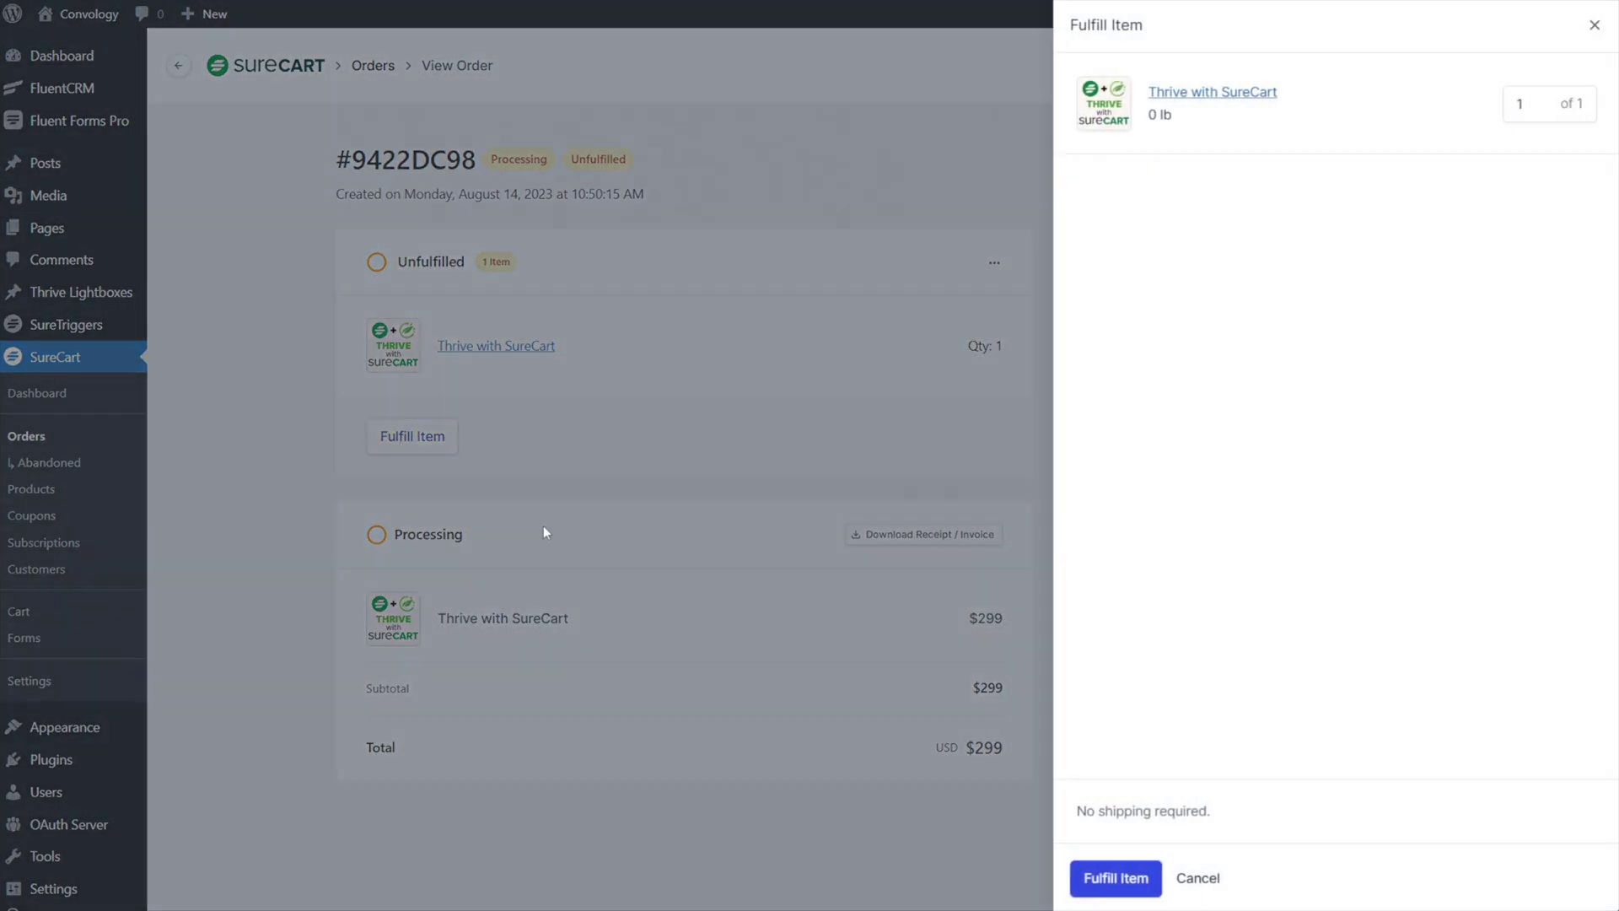
click(1090, 877)
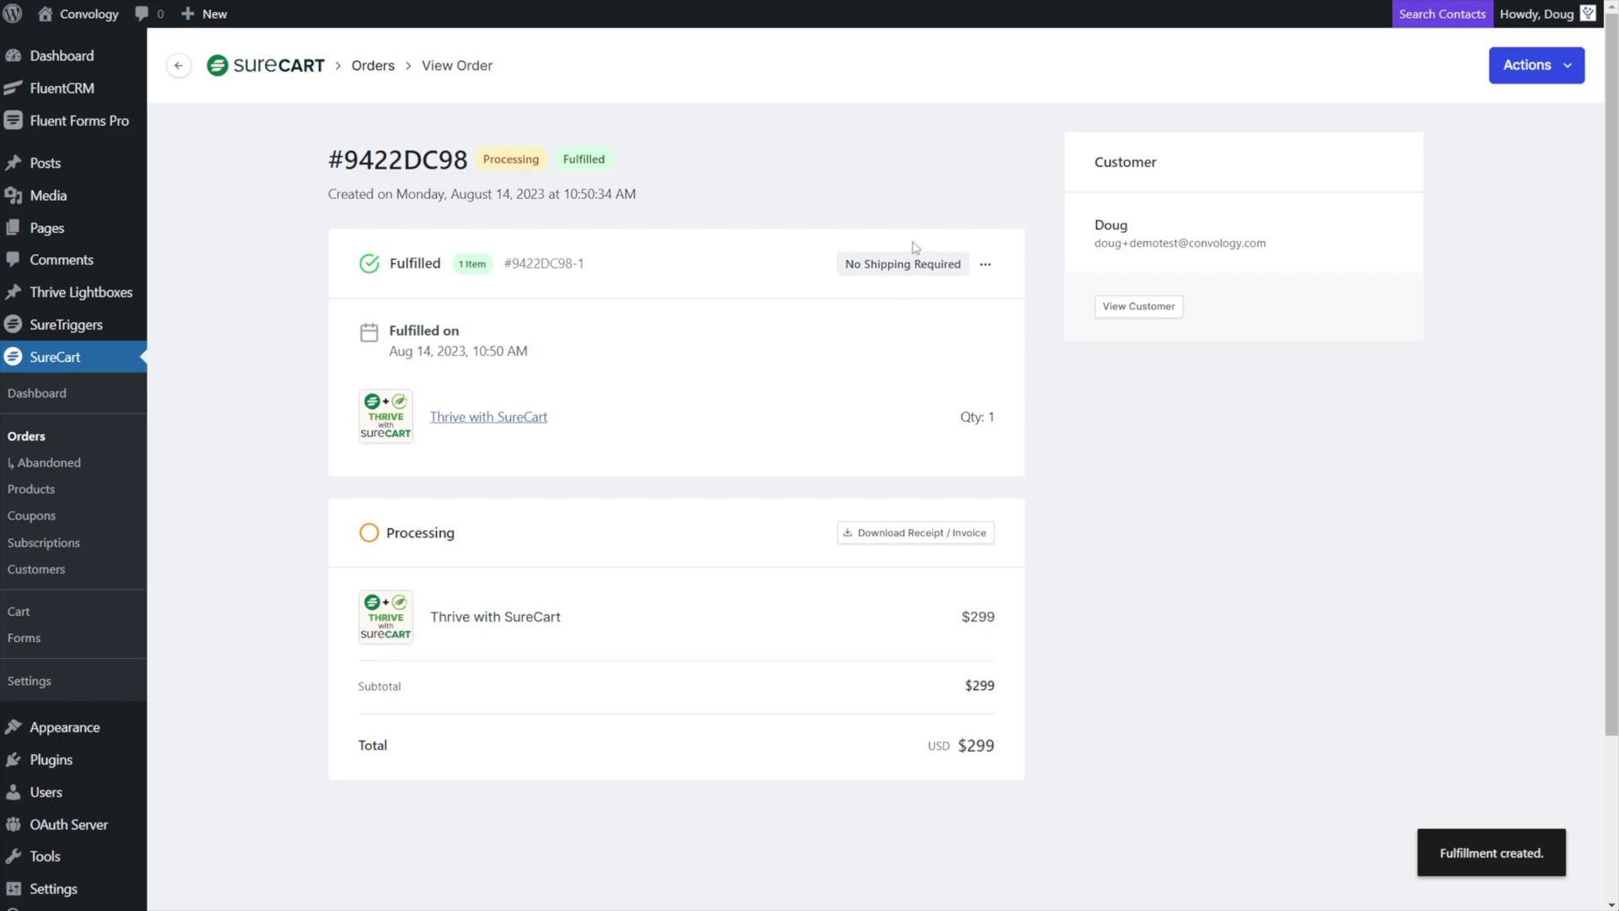
click(1567, 78)
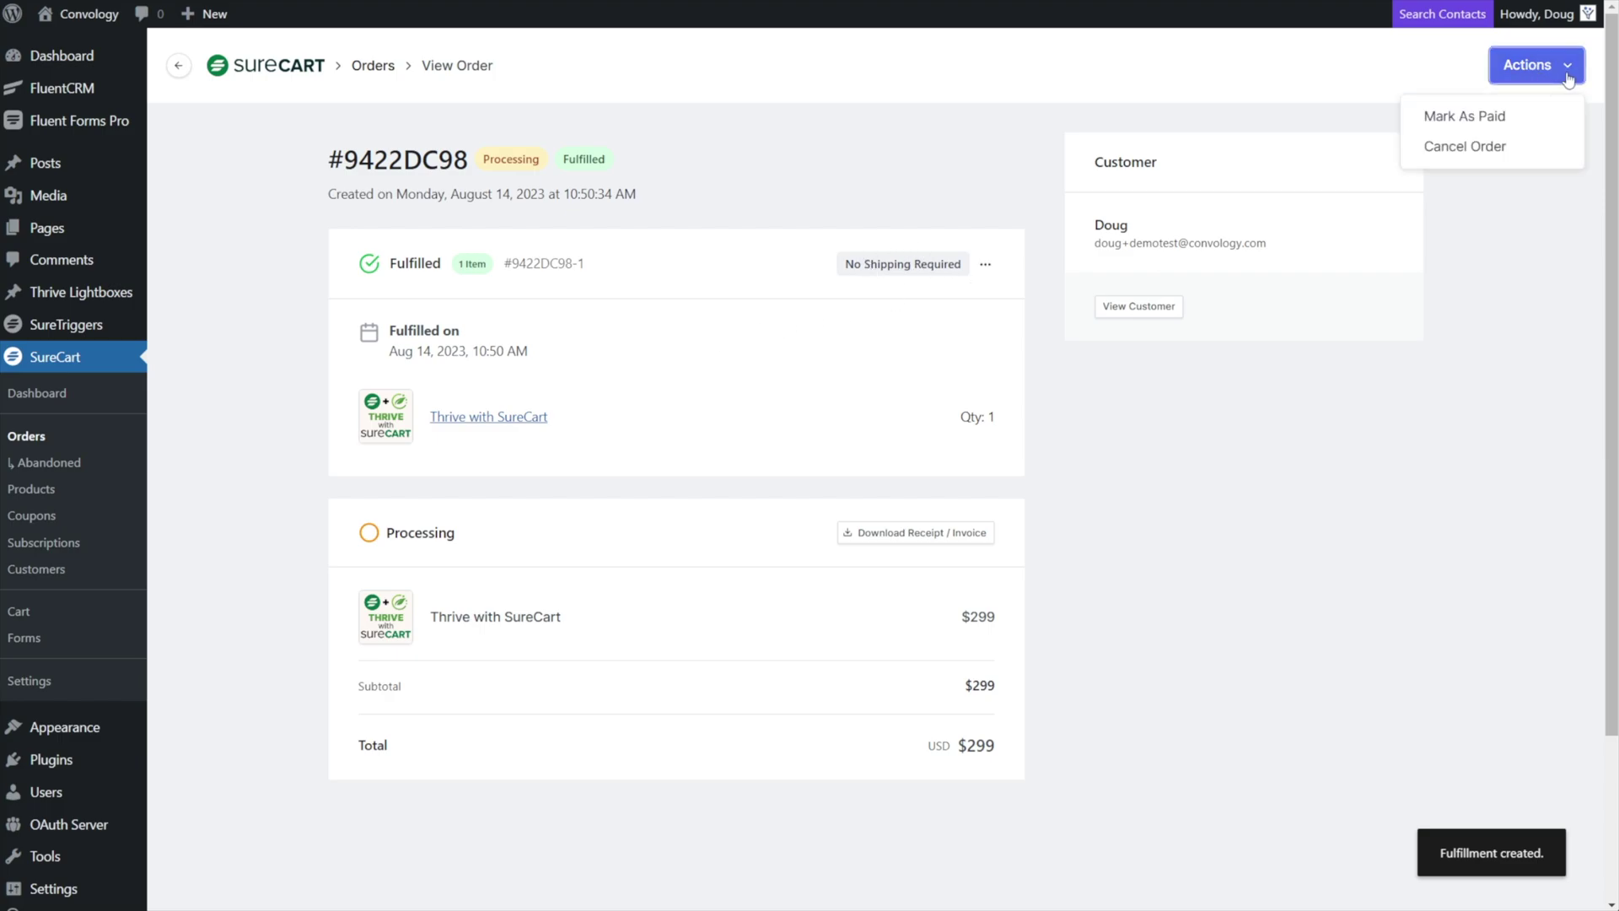
click(1494, 118)
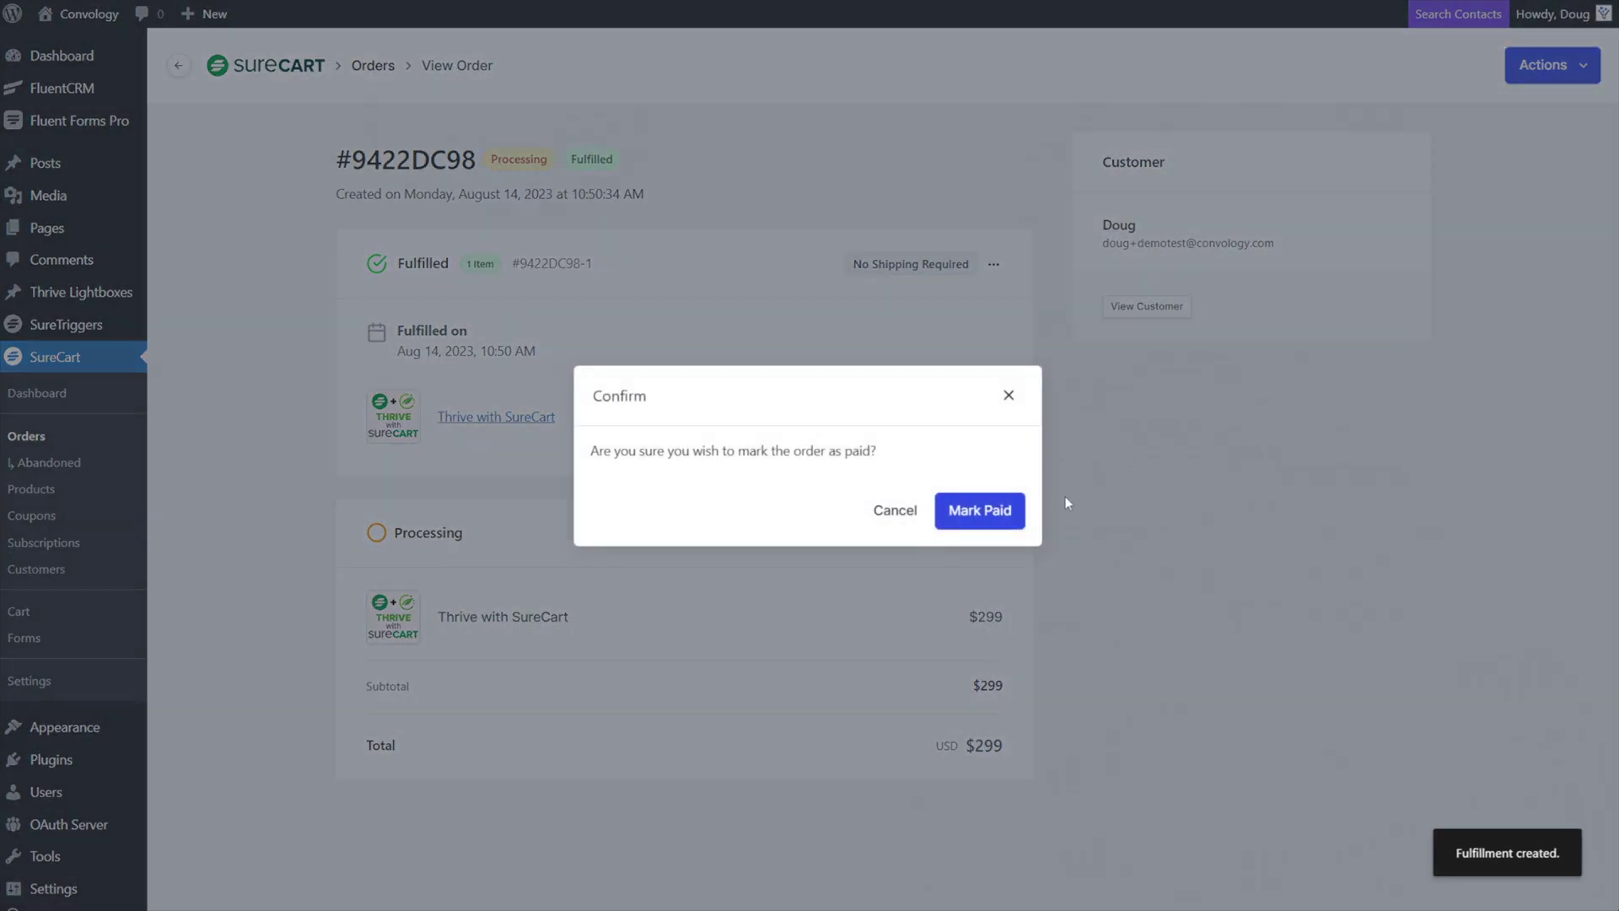
click(979, 509)
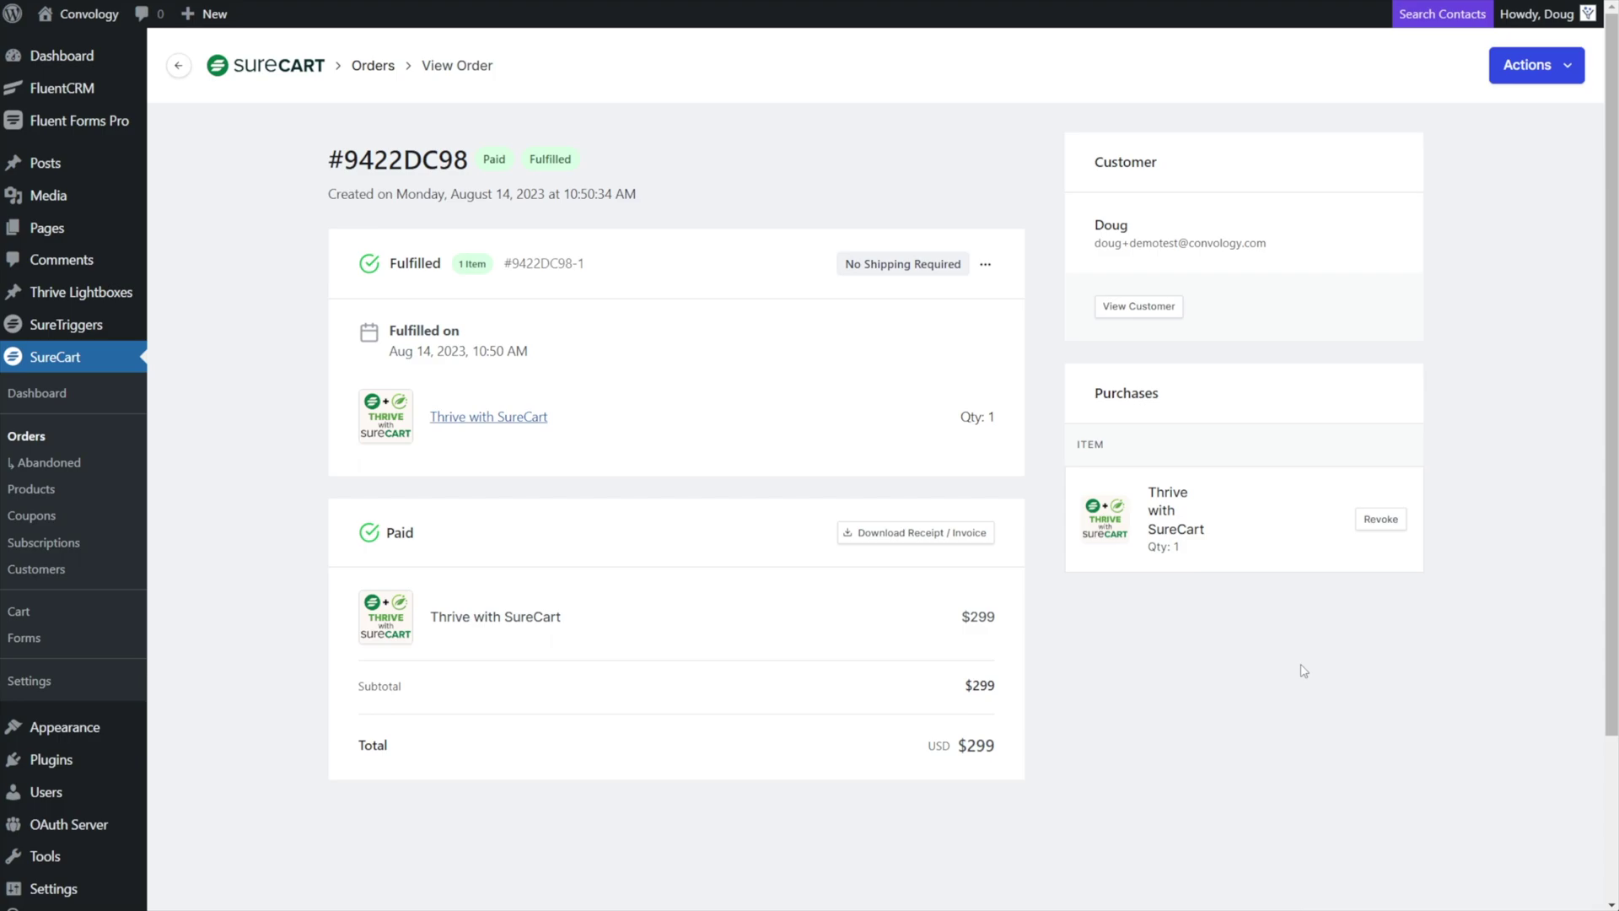
drag(960, 625, 1004, 628)
click(959, 621)
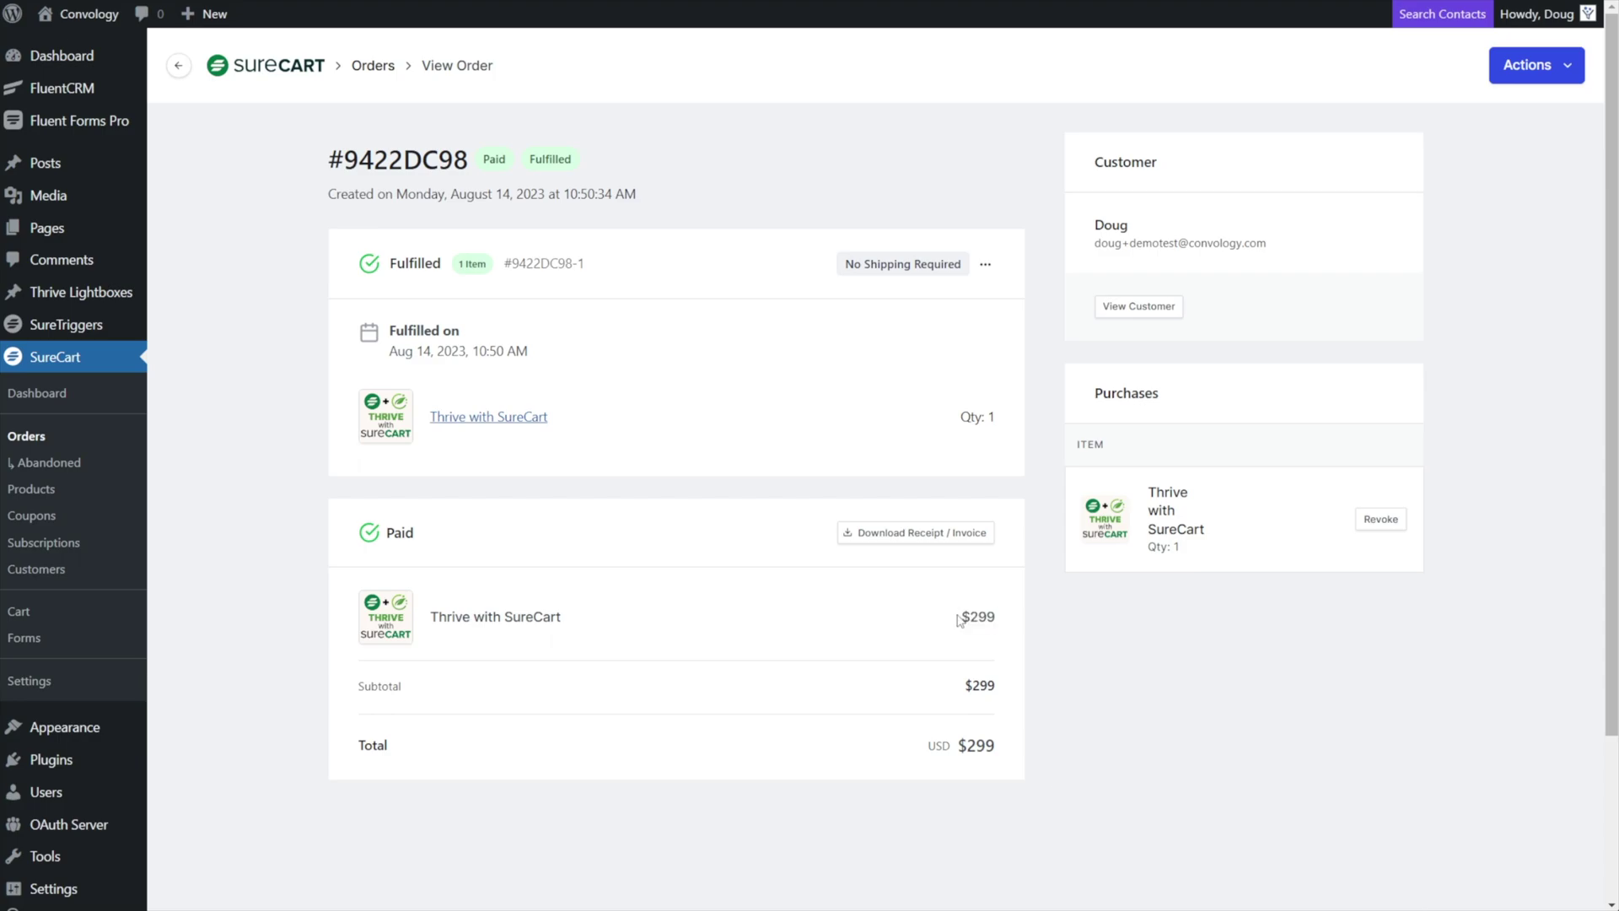